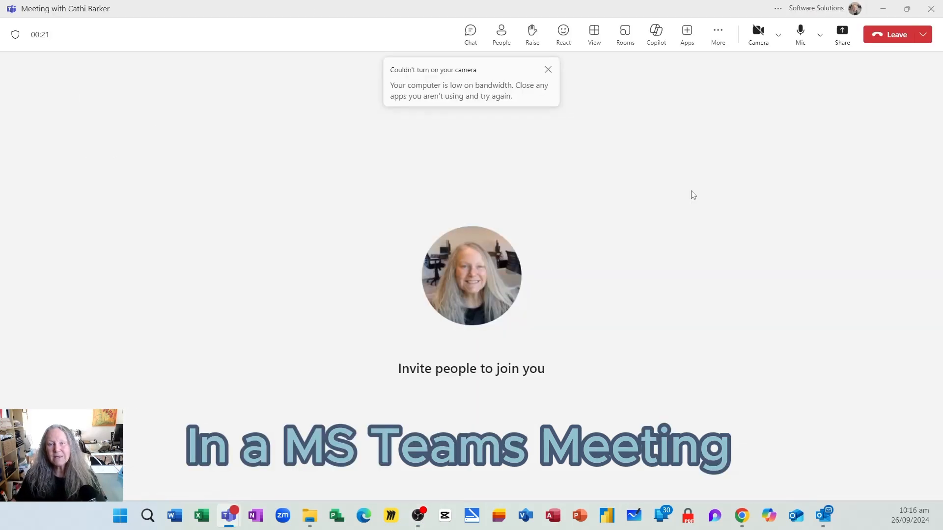
Step: Dismiss the camera notice and share a new Microsoft Whiteboard in the meeting
{"action": "left_click", "coordinate": [548, 70]}
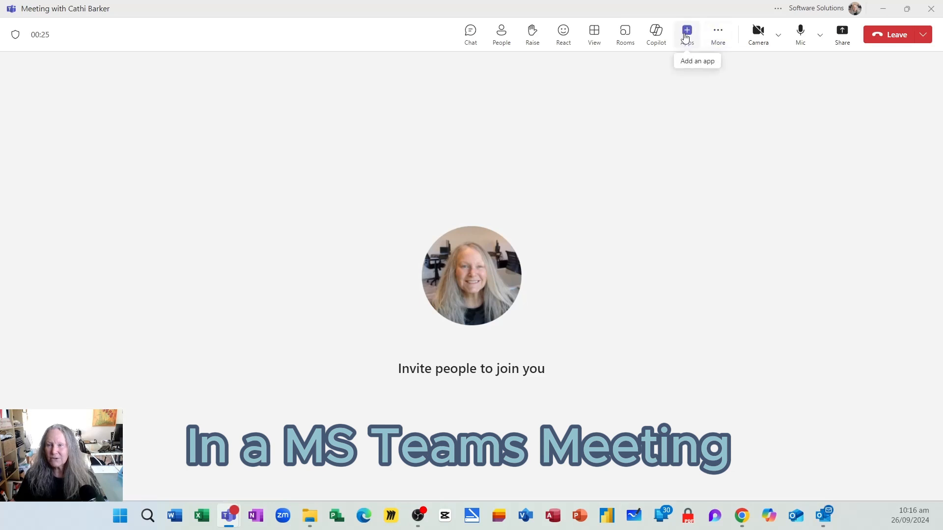
{"action": "left_click", "coordinate": [847, 39]}
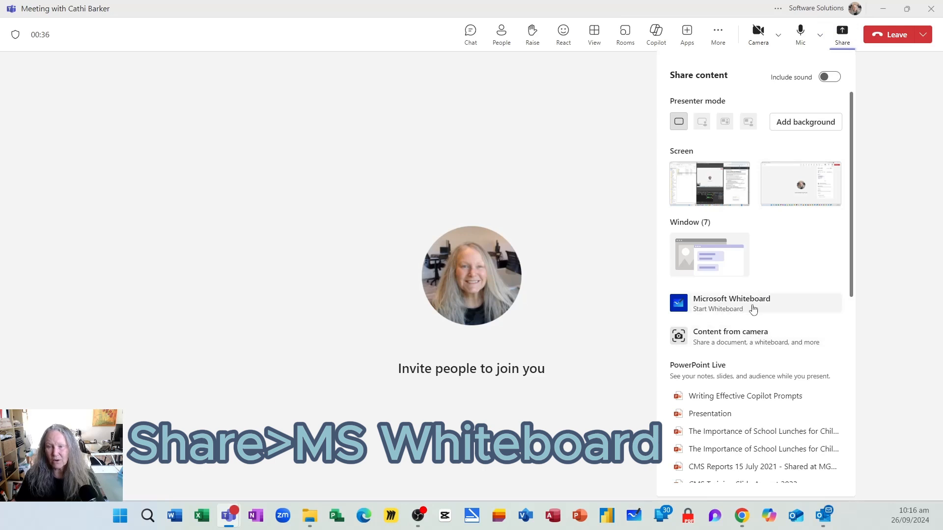
{"action": "left_click", "coordinate": [754, 307]}
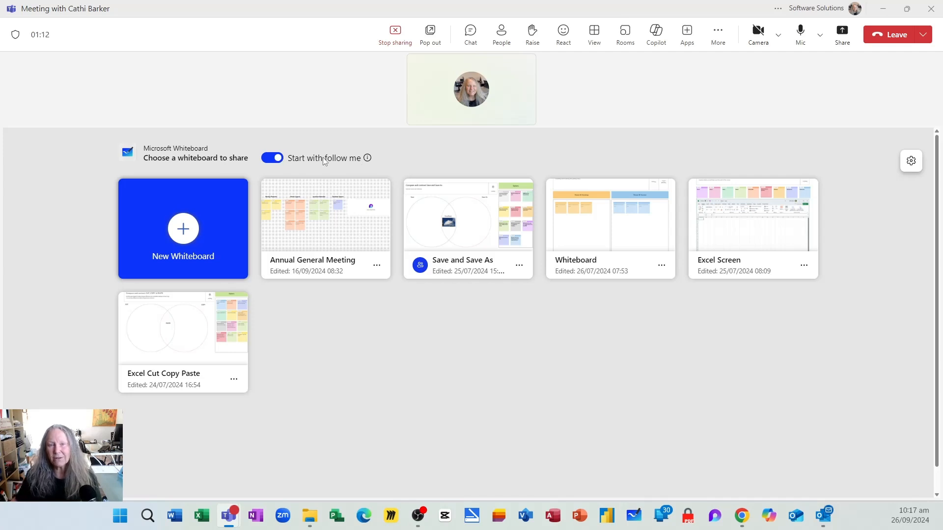
{"action": "left_click", "coordinate": [180, 240]}
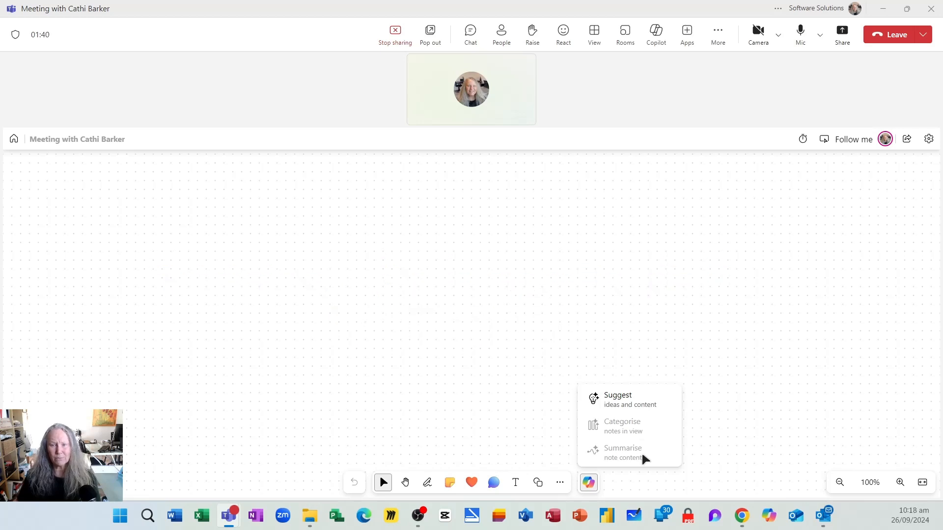
Step: Generate Copilot content suggestions from the offered prompt on optimising a website for organic search without using social media
{"action": "left_click", "coordinate": [629, 402]}
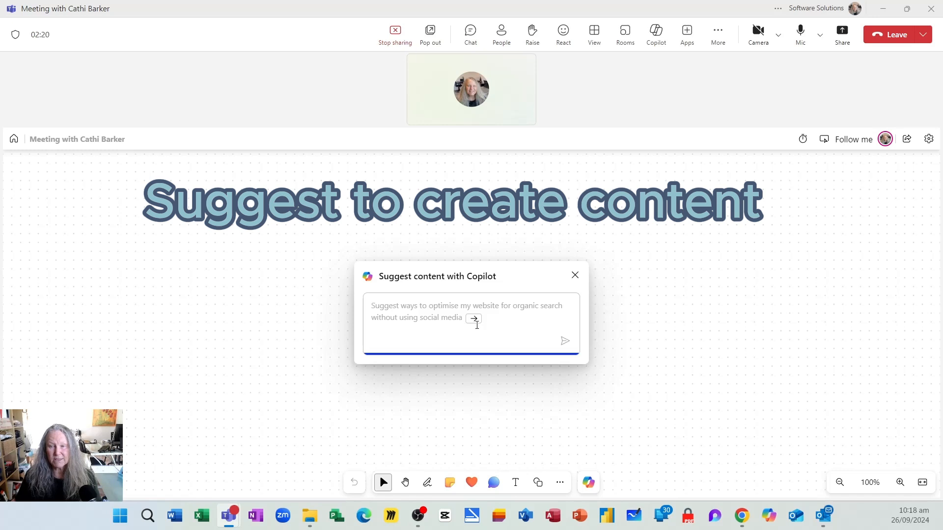
{"action": "left_click", "coordinate": [474, 319]}
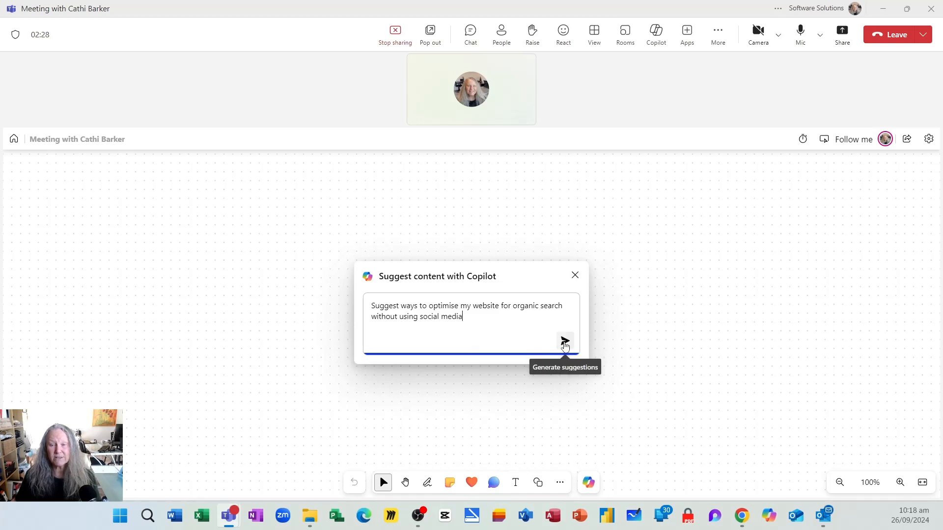
{"action": "left_click", "coordinate": [565, 341]}
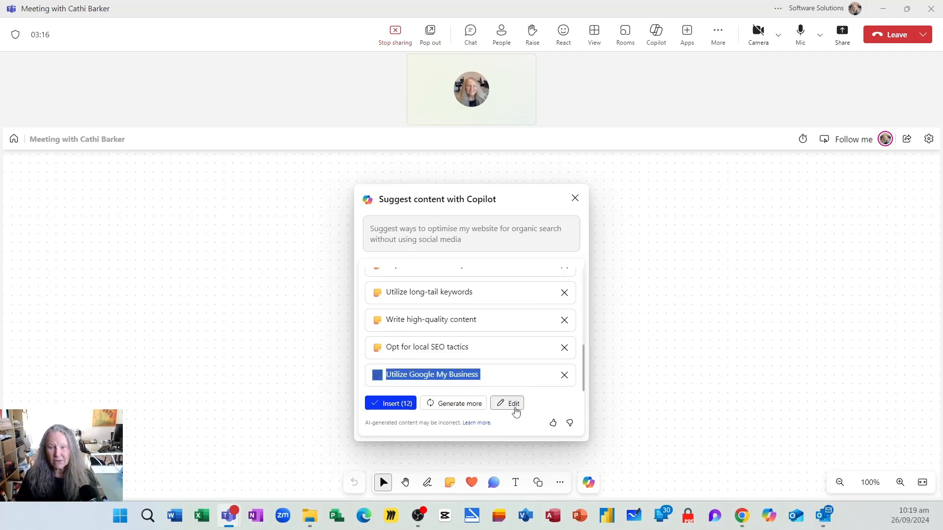
Step: Replace the Copilot prompt with one on improving employee satisfaction, and insert the 12 generated suggestions as sticky notes
{"action": "left_click", "coordinate": [514, 405]}
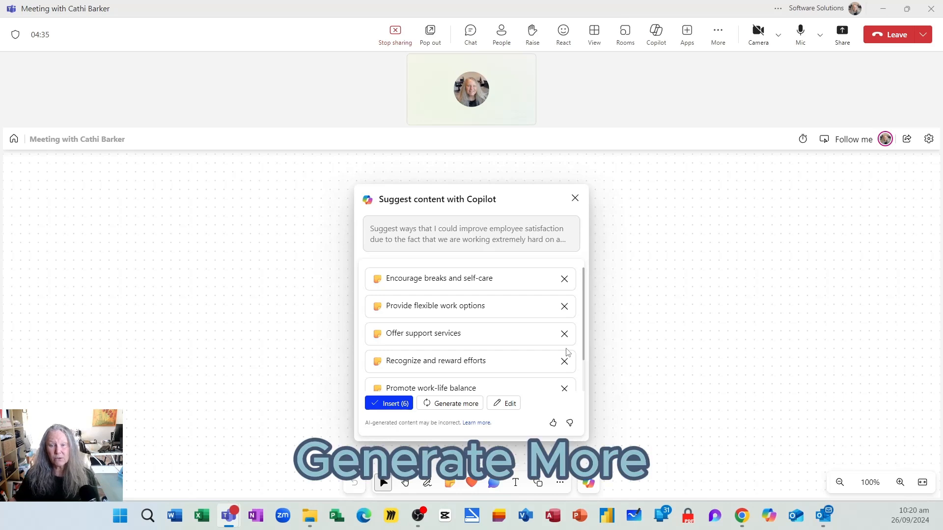
{"action": "left_click", "coordinate": [468, 408]}
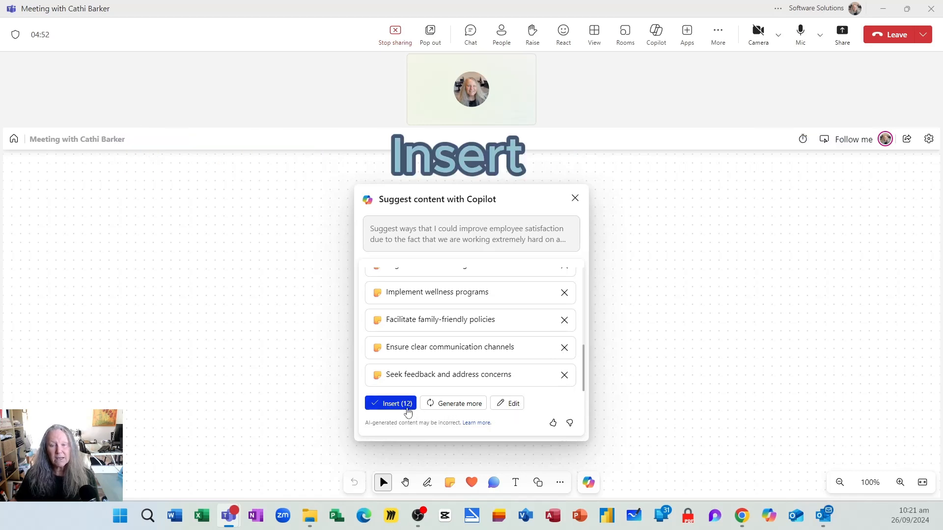
{"action": "left_click", "coordinate": [402, 408]}
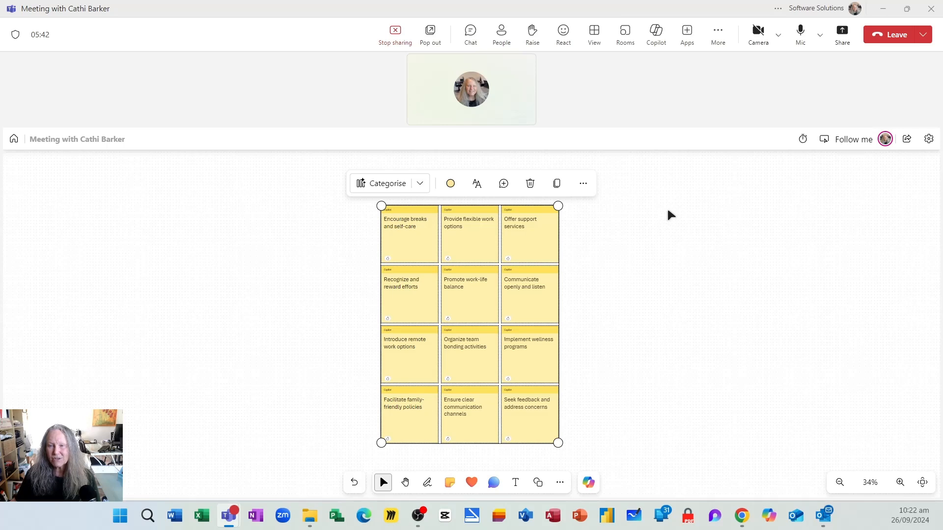
{"action": "right_click", "coordinate": [666, 212]}
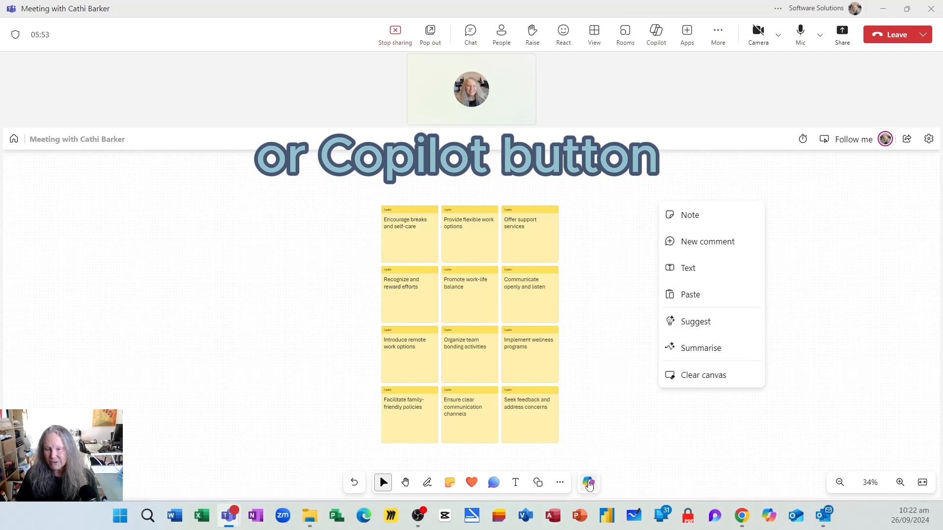
{"action": "left_click", "coordinate": [589, 483]}
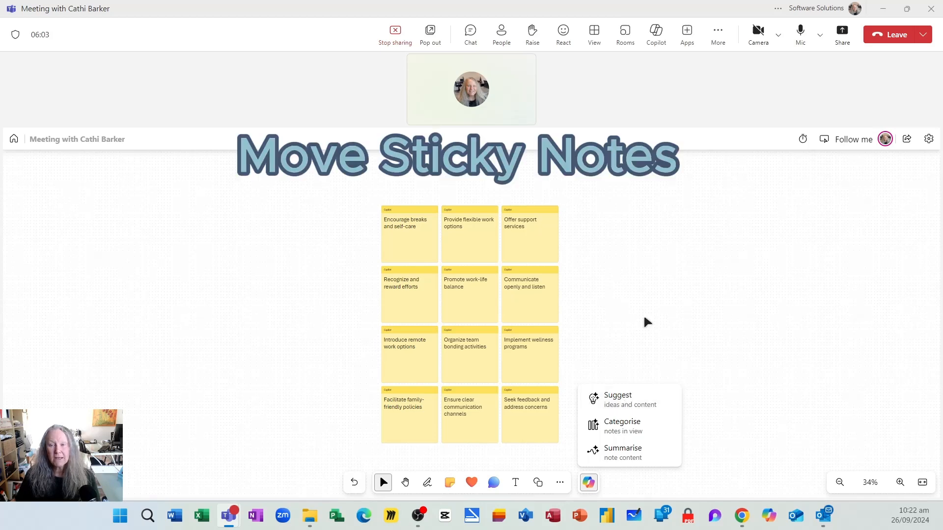
{"action": "left_click", "coordinate": [646, 317]}
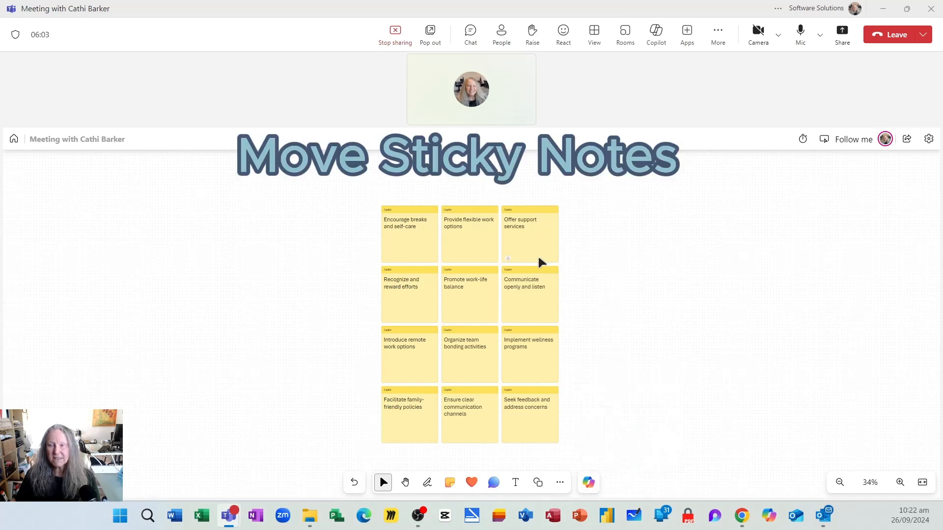
Step: Move the support services, open communication, feedback, reward efforts and remote work notes out of the grid to either side
{"action": "left_click_drag", "start_coordinate": [538, 248], "coordinate": [623, 247]}
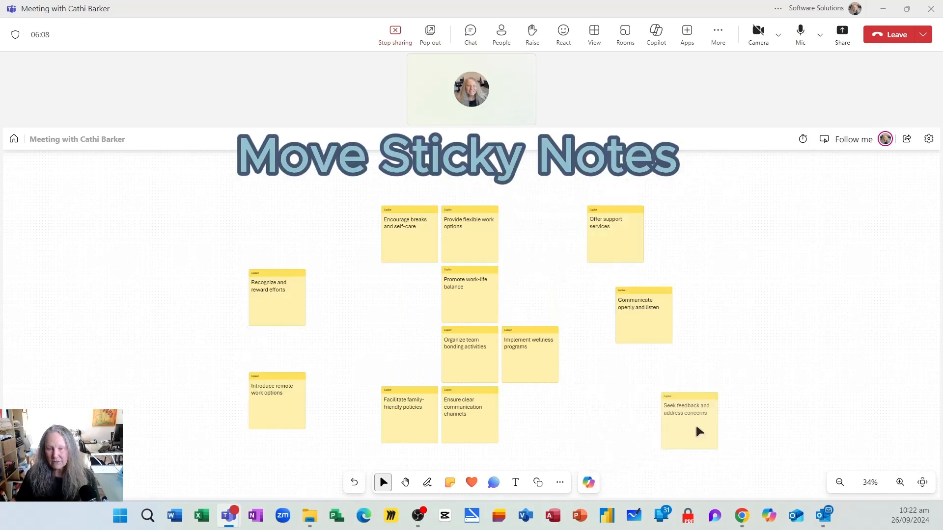
{"action": "left_click", "coordinate": [696, 432]}
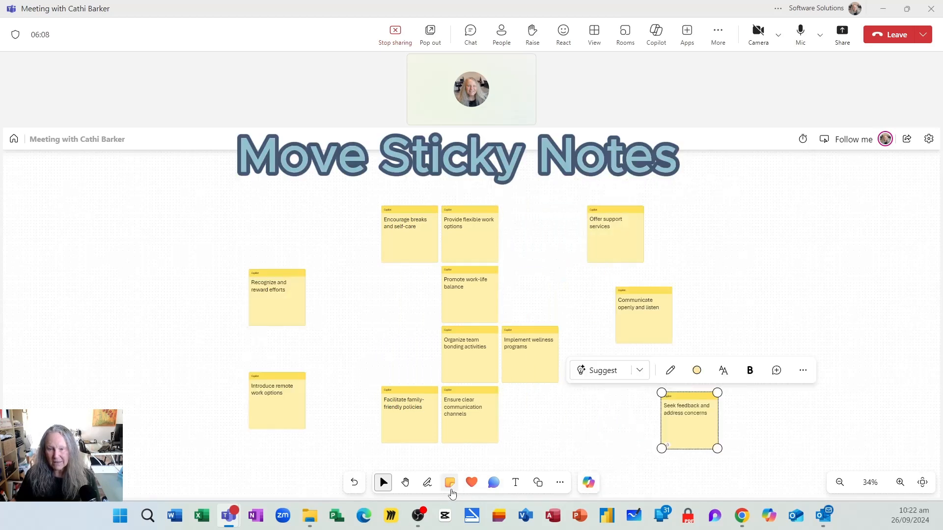
Step: Colour the "Seek feedback and address concerns" note pink, "Communicate openly and listen" green and "Introduce remote work options" purple
{"action": "left_click", "coordinate": [696, 371]}
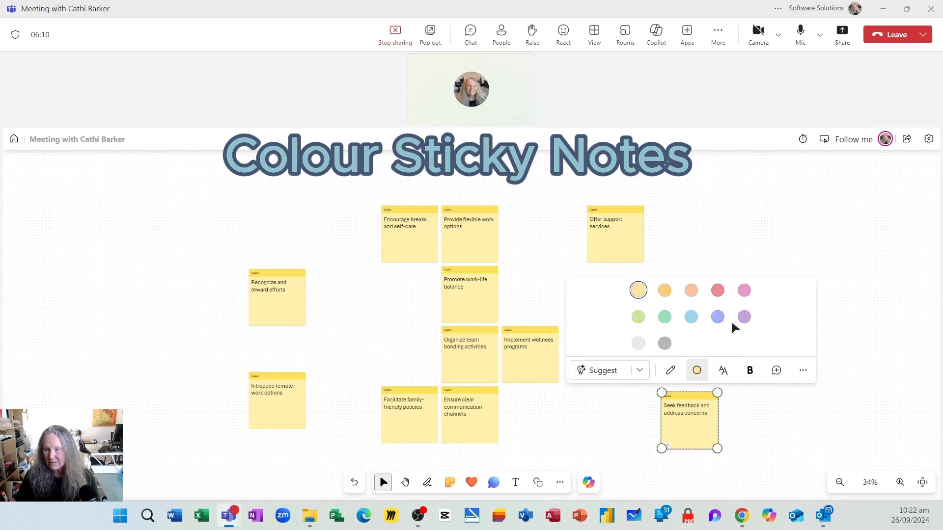
{"action": "left_click", "coordinate": [743, 290]}
{"action": "left_click", "coordinate": [646, 318]}
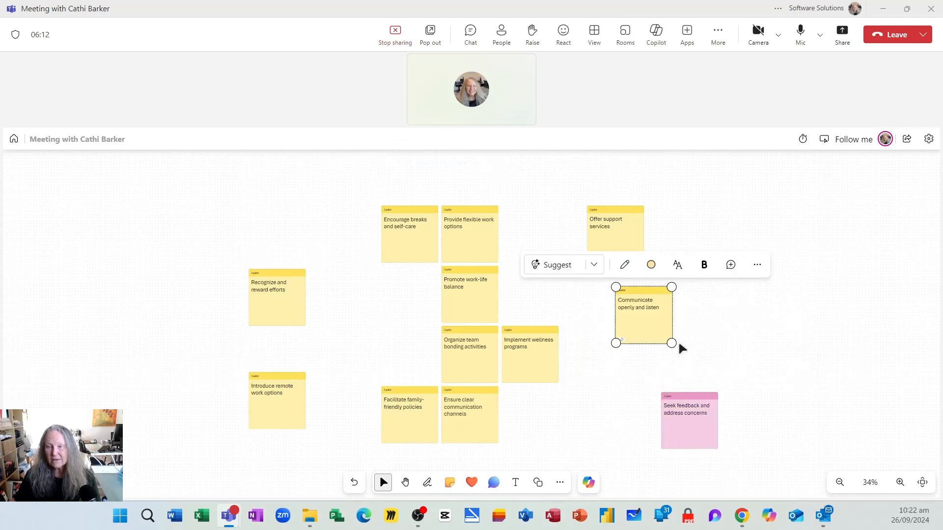
{"action": "left_click", "coordinate": [652, 266]}
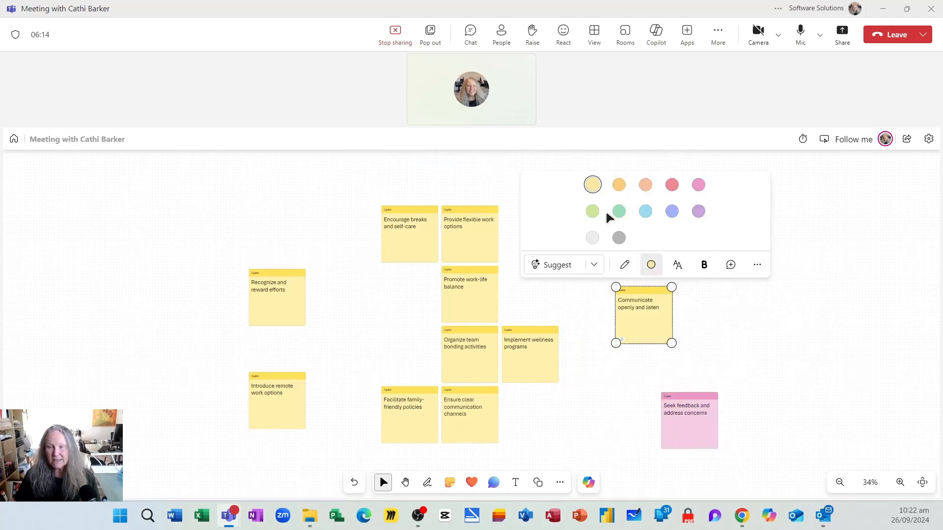
{"action": "left_click", "coordinate": [618, 211]}
{"action": "left_click", "coordinate": [299, 400]}
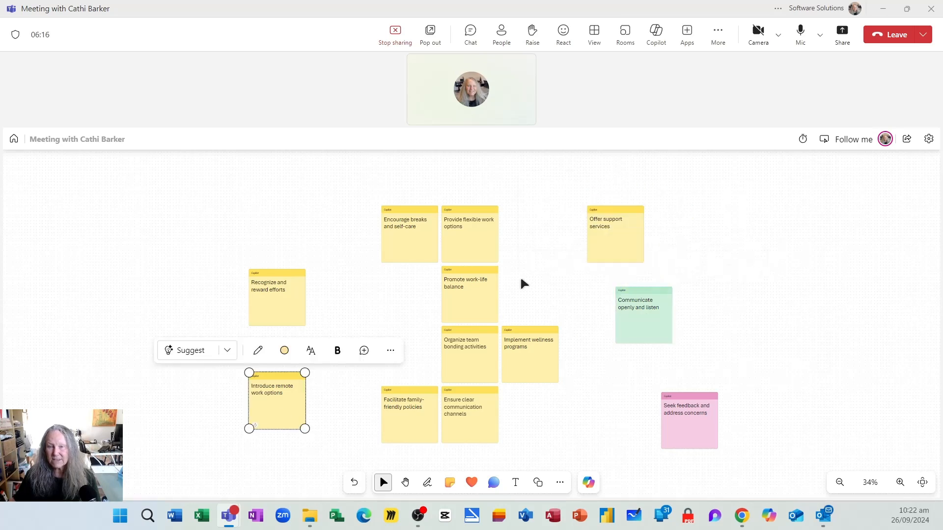
{"action": "left_click", "coordinate": [286, 351]}
{"action": "left_click", "coordinate": [292, 325]}
Step: Move the "Encourage breaks and self-care" and "Implement wellness programs" notes away from the central group
{"action": "left_click_drag", "start_coordinate": [360, 221], "coordinate": [357, 219]}
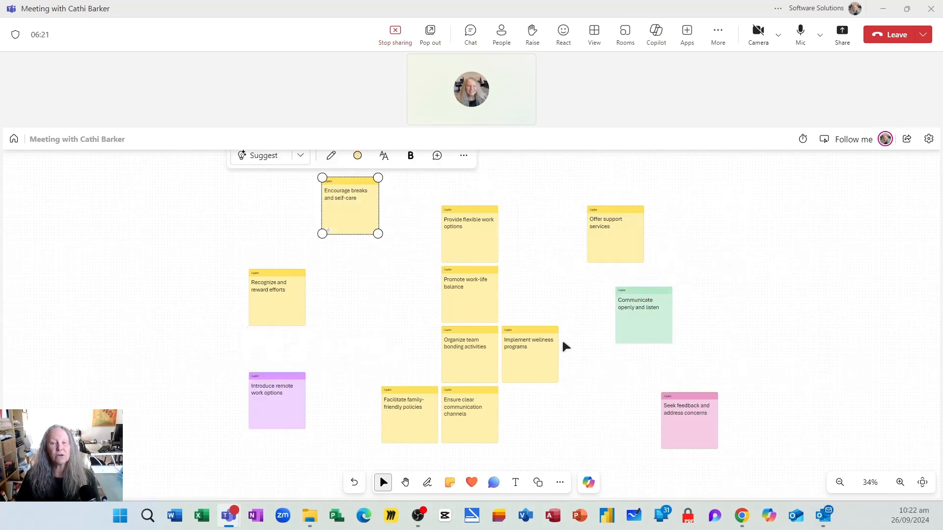
{"action": "left_click_drag", "start_coordinate": [531, 358], "coordinate": [575, 386]}
Step: Edit the team bonding note to read "Organise team bonding activities Such as pizza lunches Quiz nights"
{"action": "scroll", "coordinate": [495, 316], "scroll_direction": "up", "scroll_amount": 3}
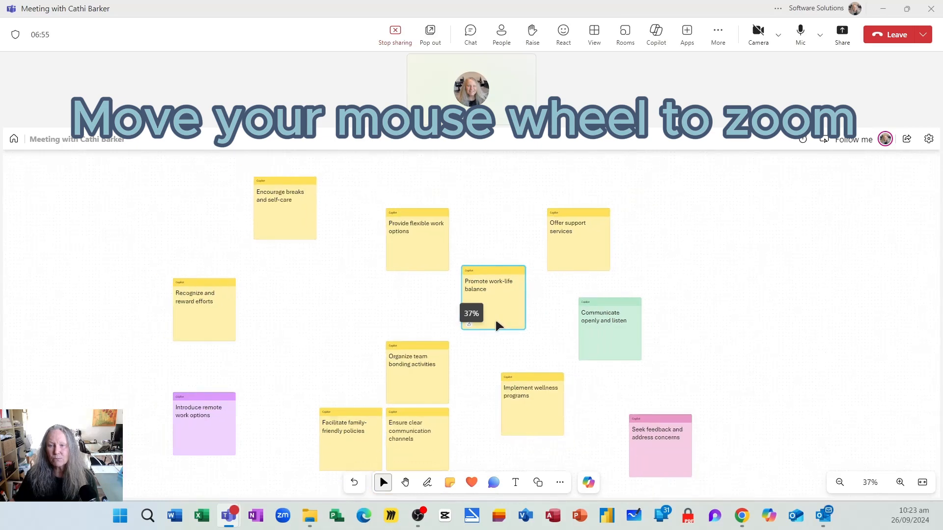
{"action": "scroll", "coordinate": [495, 322], "scroll_direction": "up", "scroll_amount": 2}
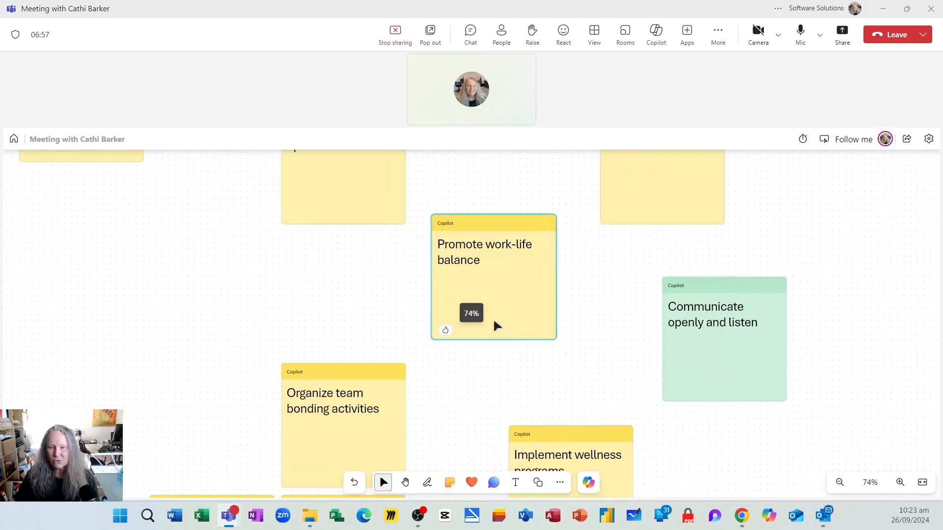
{"action": "scroll", "coordinate": [506, 322], "scroll_direction": "down", "scroll_amount": 4}
{"action": "scroll", "coordinate": [508, 317], "scroll_direction": "up", "scroll_amount": 2}
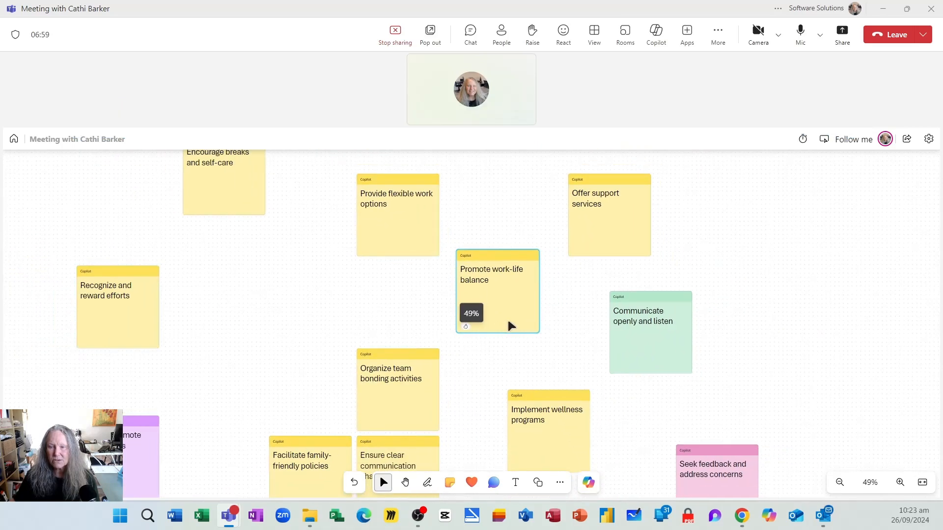
{"action": "left_click", "coordinate": [388, 381]}
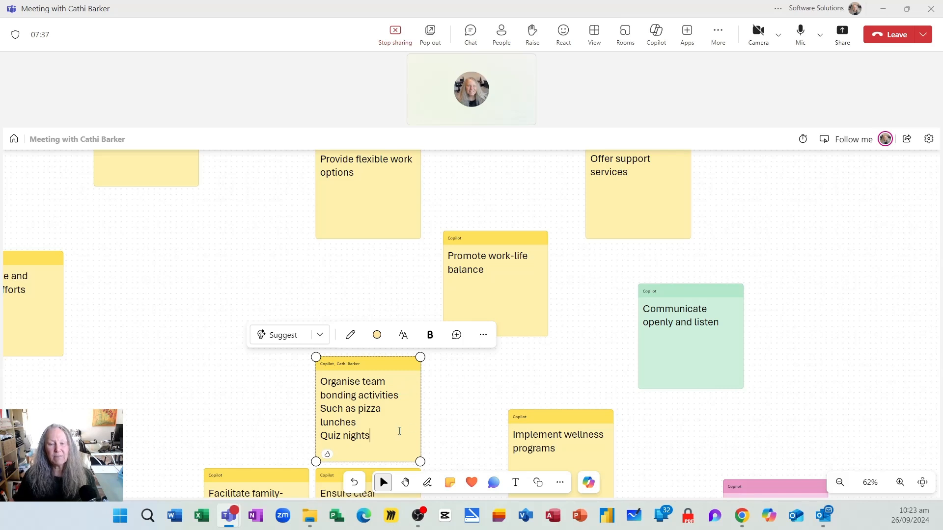
Step: Add a Like reaction to the team bonding note and change it to a heart
{"action": "left_click", "coordinate": [327, 455]}
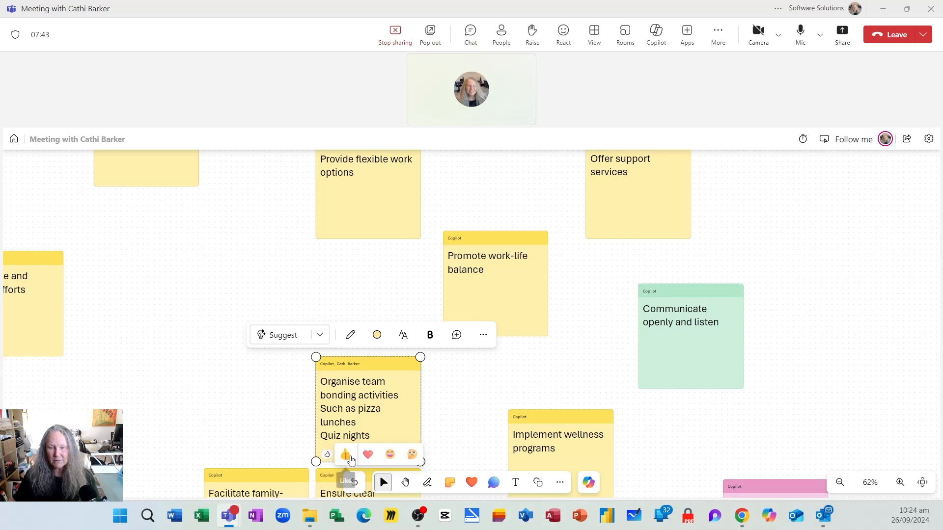
{"action": "left_click", "coordinate": [344, 458]}
{"action": "left_click", "coordinate": [348, 456]}
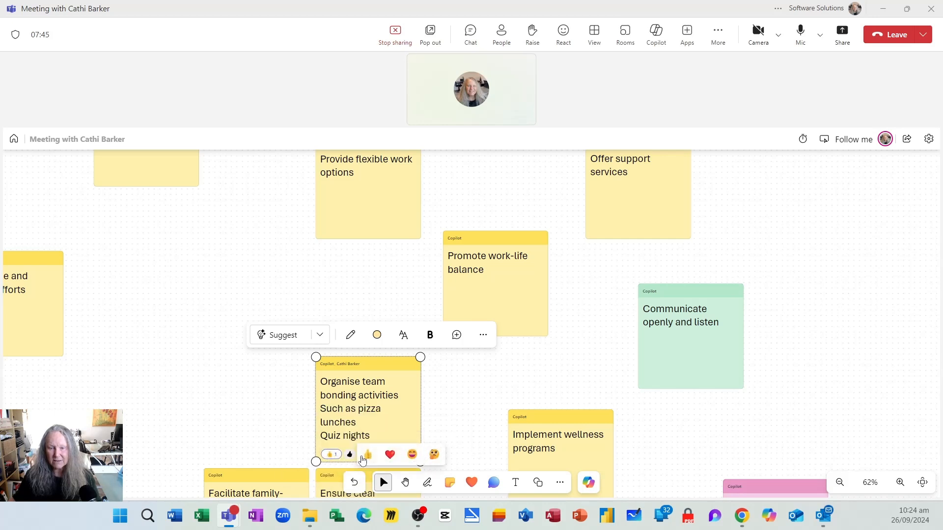
{"action": "left_click", "coordinate": [389, 455]}
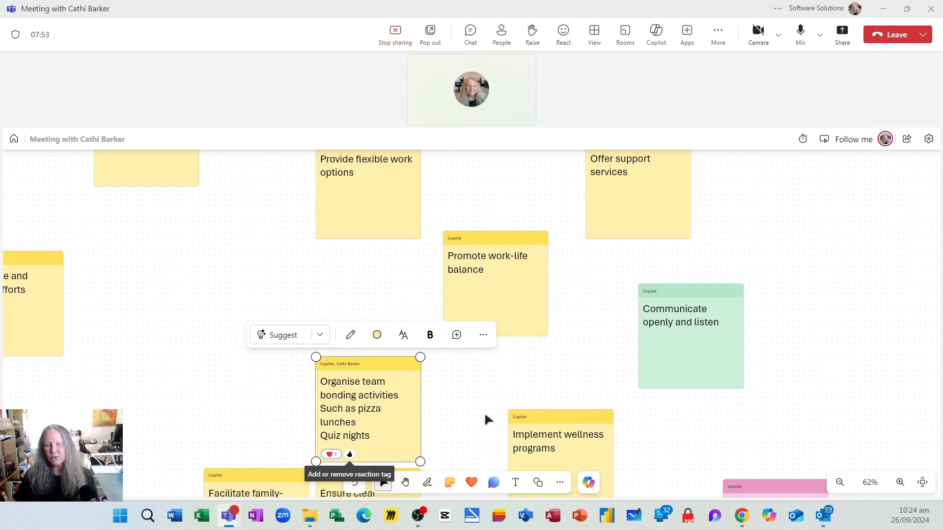
Step: Examine the notes at different zoom levels, fit the whole board to the screen, and survey the canvas around them
{"action": "scroll", "coordinate": [558, 366], "scroll_direction": "down", "scroll_amount": 3}
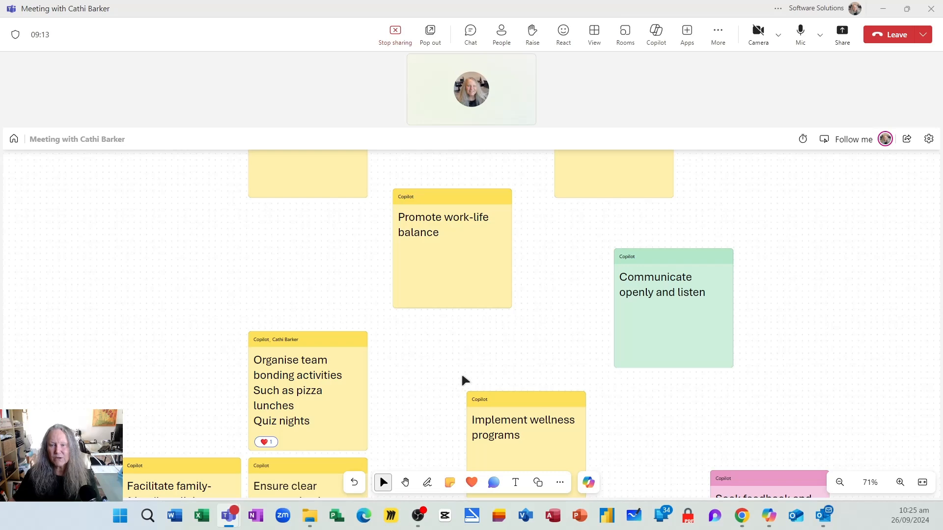
{"action": "scroll", "coordinate": [461, 373], "scroll_direction": "up", "scroll_amount": 4}
{"action": "scroll", "coordinate": [462, 364], "scroll_direction": "down", "scroll_amount": 3}
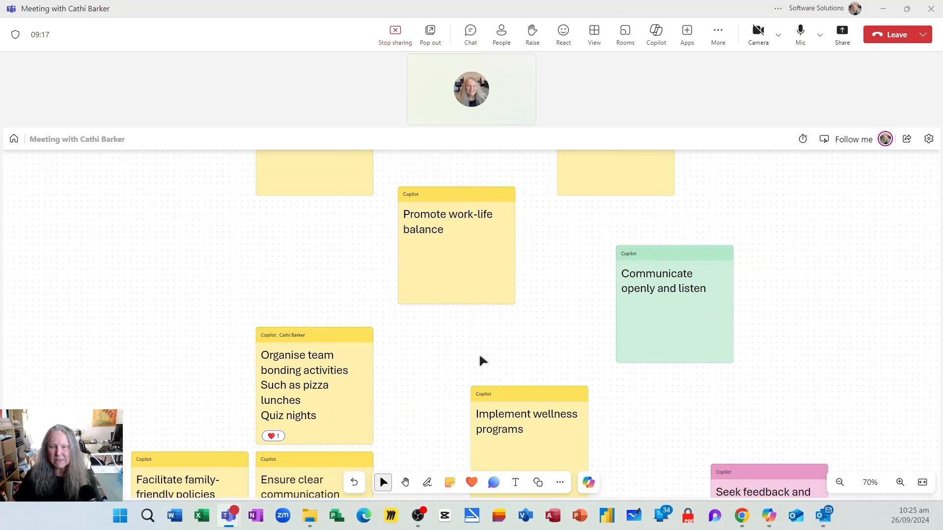
{"action": "left_click", "coordinate": [900, 483]}
{"action": "left_click", "coordinate": [900, 483]}
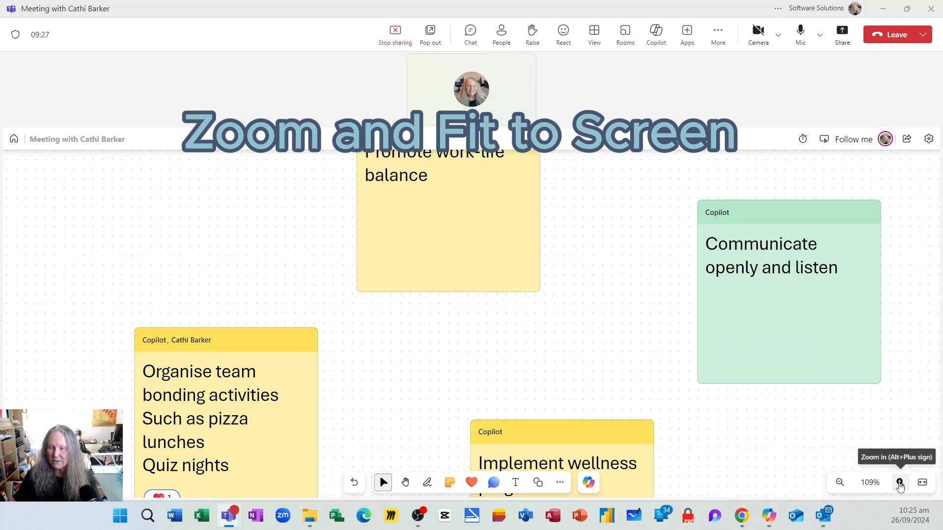
{"action": "left_click", "coordinate": [923, 485]}
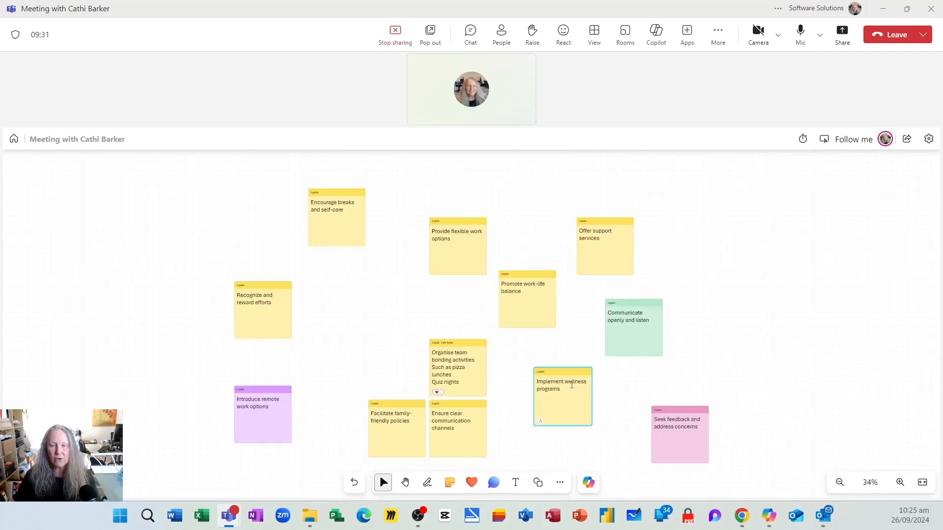
{"action": "scroll", "coordinate": [583, 387], "scroll_direction": "up", "scroll_amount": 5}
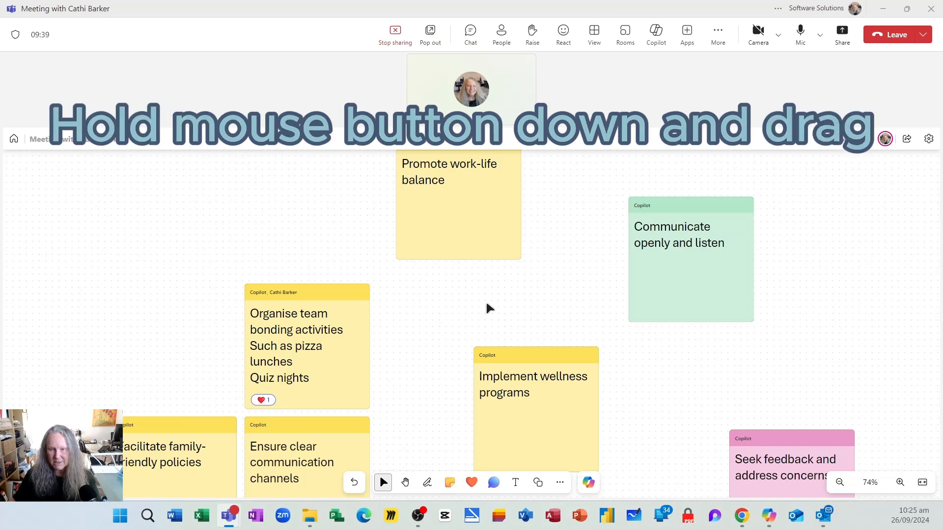
{"action": "left_click_drag", "start_coordinate": [486, 302], "coordinate": [83, 317]}
{"action": "left_click_drag", "start_coordinate": [653, 318], "coordinate": [940, 318]}
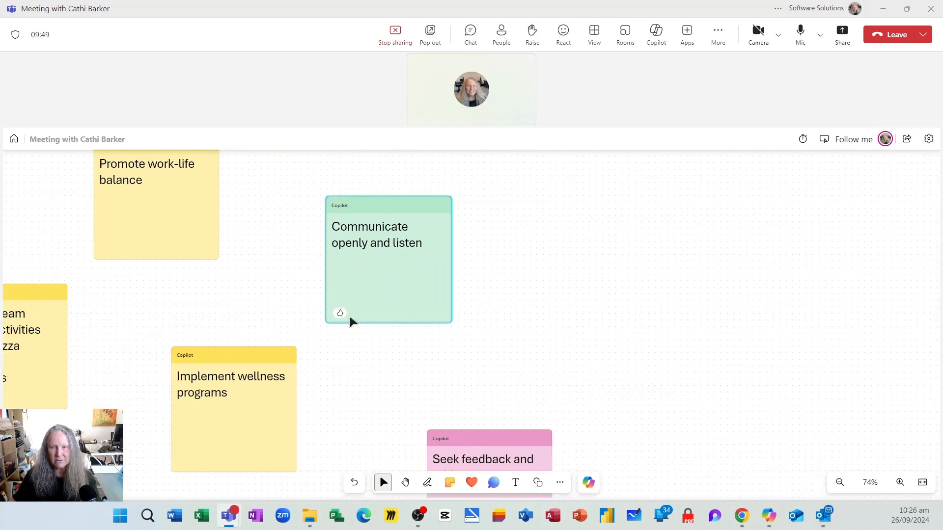
{"action": "left_click_drag", "start_coordinate": [286, 306], "coordinate": [288, 154]}
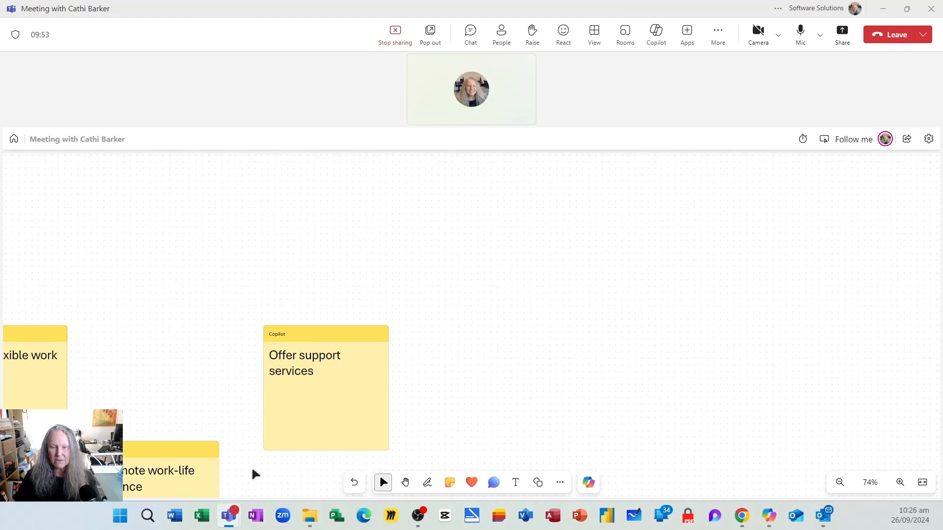
{"action": "left_click_drag", "start_coordinate": [251, 466], "coordinate": [245, 389]}
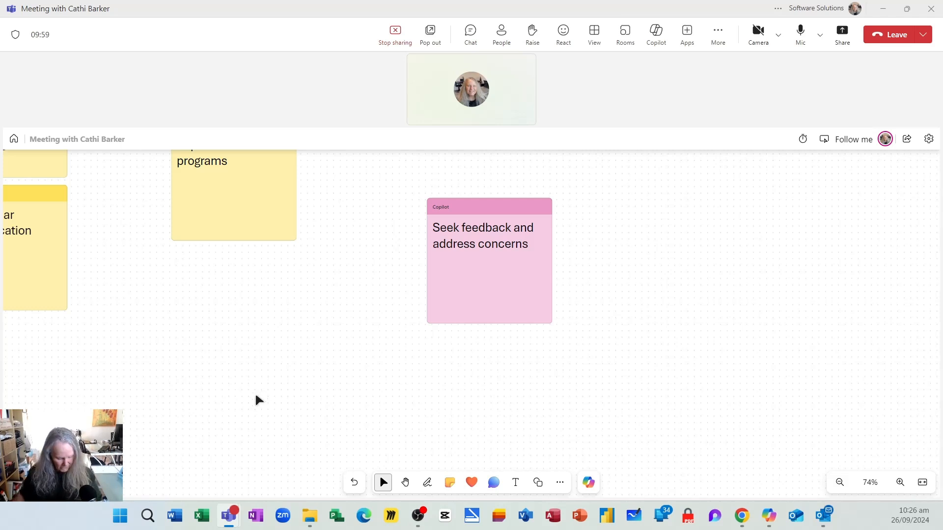
Step: Survey the notes across the canvas, from "Seek feedback and address concerns" over to "Introduce remote work options" and up to "Recognize and reward efforts"
{"action": "key", "text": "ctrl+Left"}
{"action": "key", "text": "ctrl+Left"}
{"action": "key", "text": "ctrl+Left"}
{"action": "key", "text": "ctrl+Left"}
{"action": "key", "text": "ctrl+Left"}
{"action": "key", "text": "ctrl+Left"}
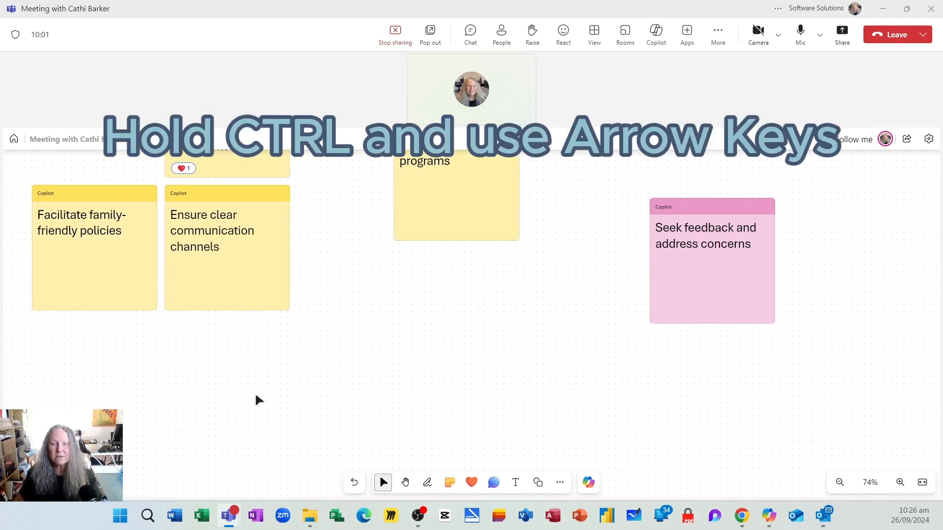
{"action": "key", "text": "ctrl+Left"}
{"action": "key", "text": "ctrl+Left"}
{"action": "key", "text": "ctrl+Left"}
{"action": "key", "text": "ctrl+Left"}
{"action": "key", "text": "ctrl+Left"}
{"action": "key", "text": "ctrl+Left"}
{"action": "key", "text": "ctrl+Left"}
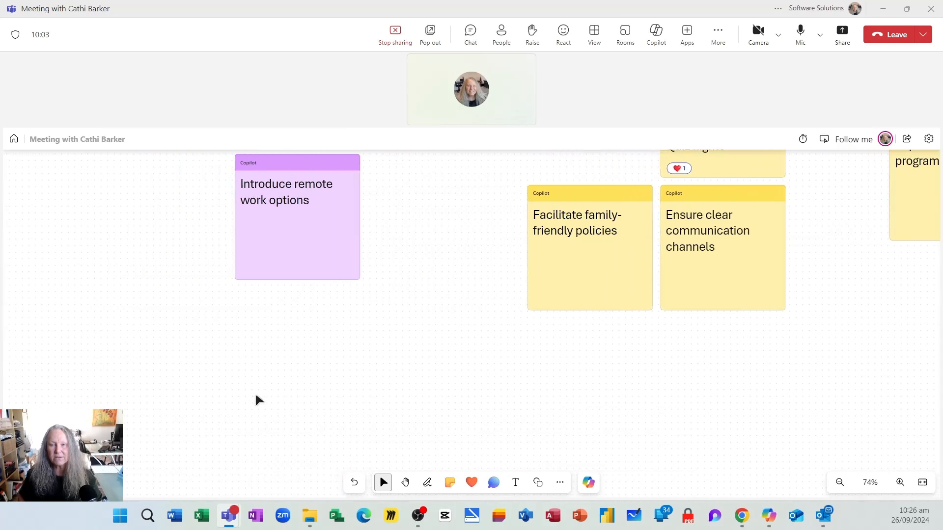
{"action": "key", "text": "ctrl+Up"}
{"action": "key", "text": "ctrl+Up"}
{"action": "key", "text": "ctrl+Up"}
{"action": "key", "text": "ctrl+Up"}
{"action": "key", "text": "ctrl+Up"}
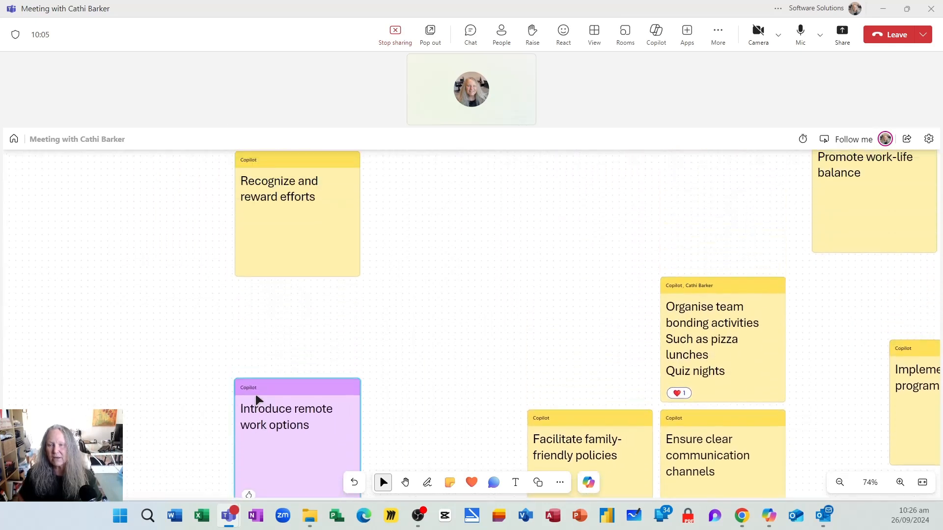
{"action": "key", "text": "ctrl+Right"}
{"action": "key", "text": "ctrl+Right"}
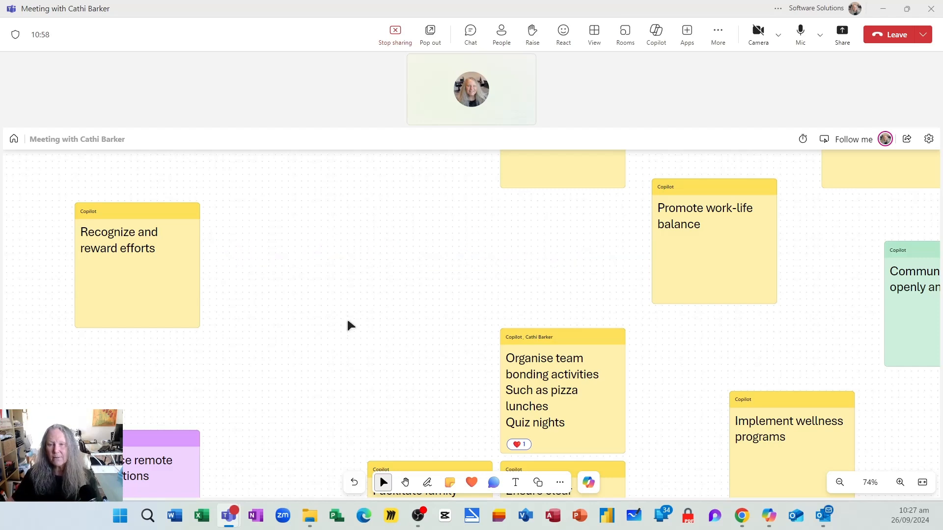
Step: Colour the team bonding, "Recognize and reward efforts" and "Provide flexible work options" notes light orange
{"action": "scroll", "coordinate": [343, 308], "scroll_direction": "down", "scroll_amount": 5}
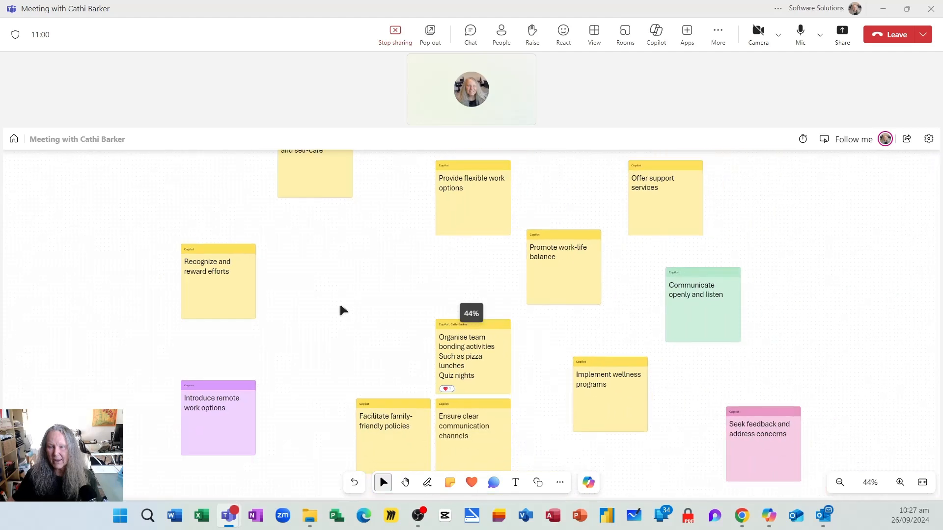
{"action": "scroll", "coordinate": [340, 306], "scroll_direction": "down", "scroll_amount": 3}
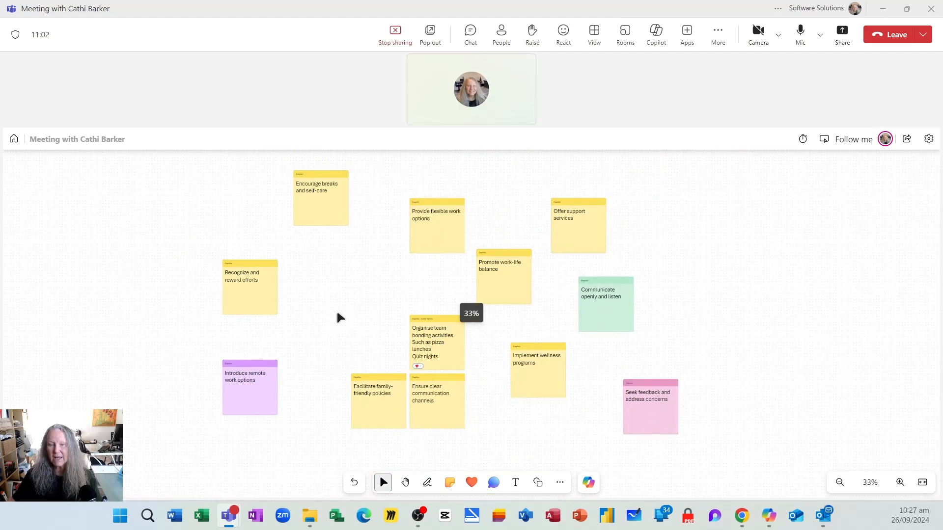
{"action": "left_click", "coordinate": [442, 344]}
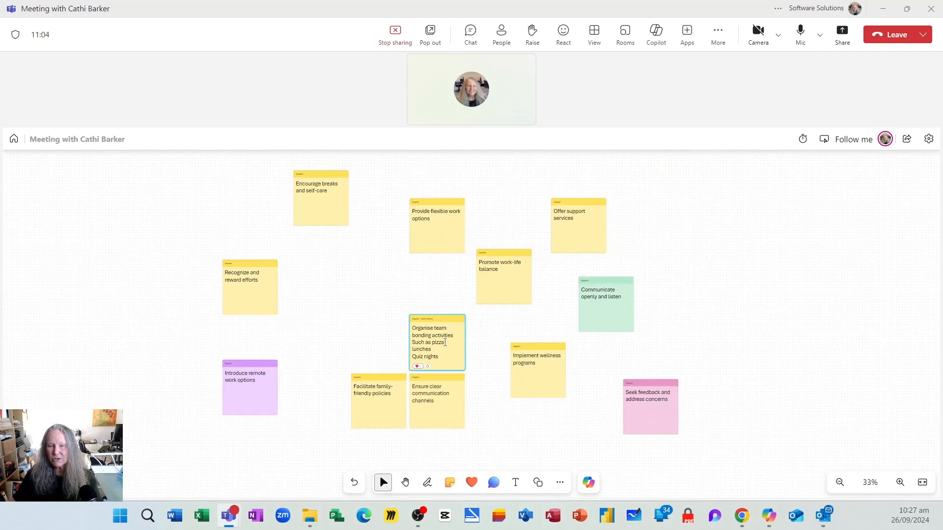
{"action": "left_click", "coordinate": [445, 342]}
{"action": "left_click", "coordinate": [444, 391]}
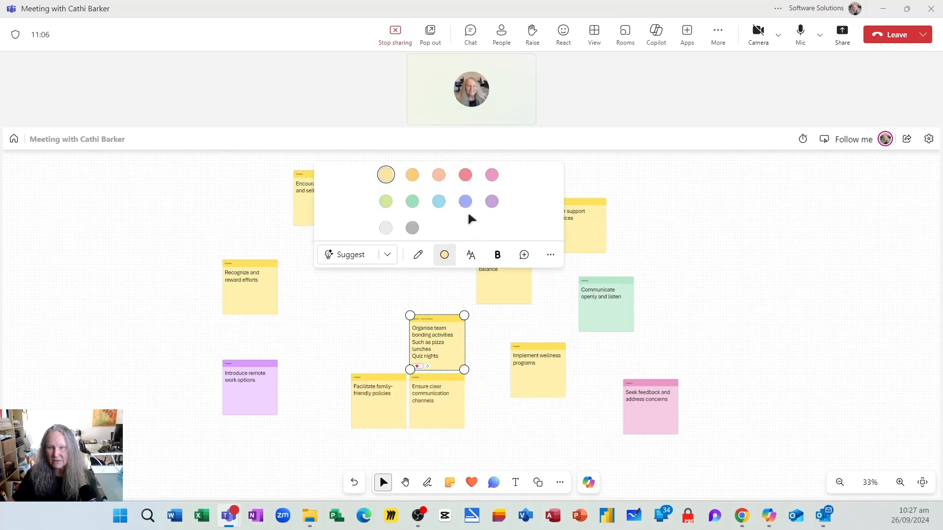
{"action": "left_click", "coordinate": [438, 174]}
{"action": "left_click", "coordinate": [248, 290]}
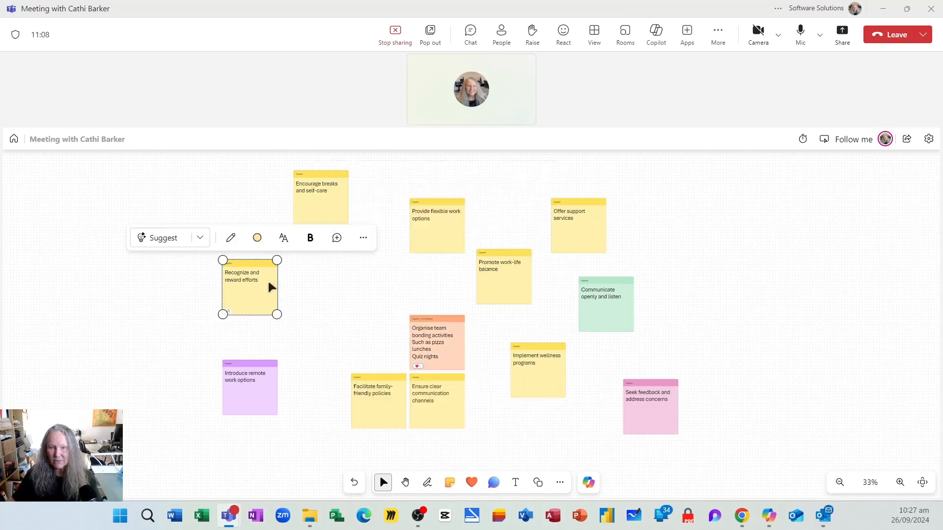
{"action": "left_click", "coordinate": [257, 238]}
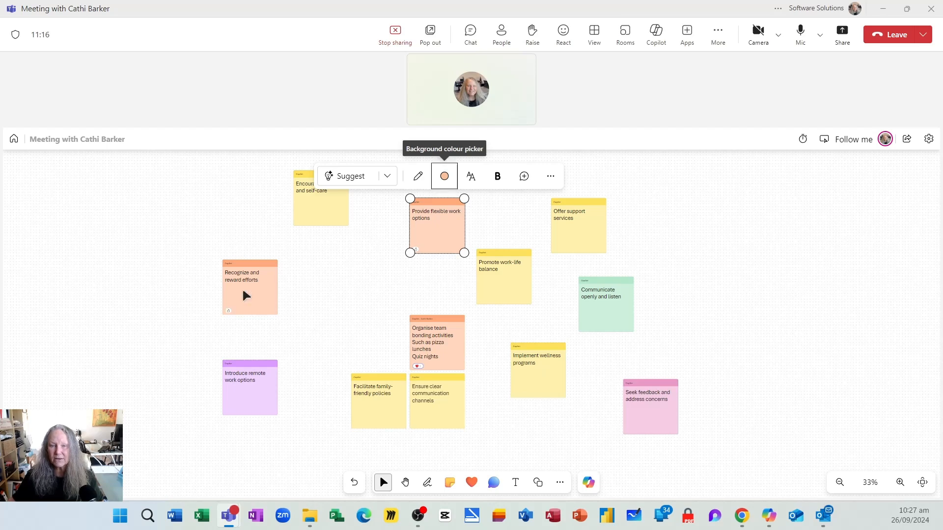
Step: Categorise the three light orange notes with Copilot and move the resulting group into the empty area beside the "Encourage breaks and self-care" note
{"action": "left_click", "coordinate": [244, 292], "text": "shift"}
{"action": "left_click", "coordinate": [448, 350], "text": "shift"}
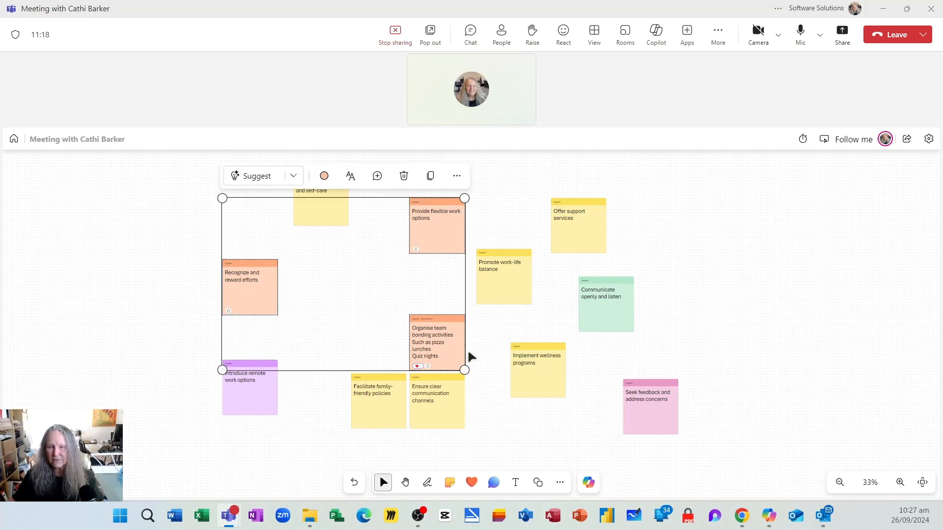
{"action": "left_click", "coordinate": [293, 176]}
{"action": "left_click", "coordinate": [275, 194]}
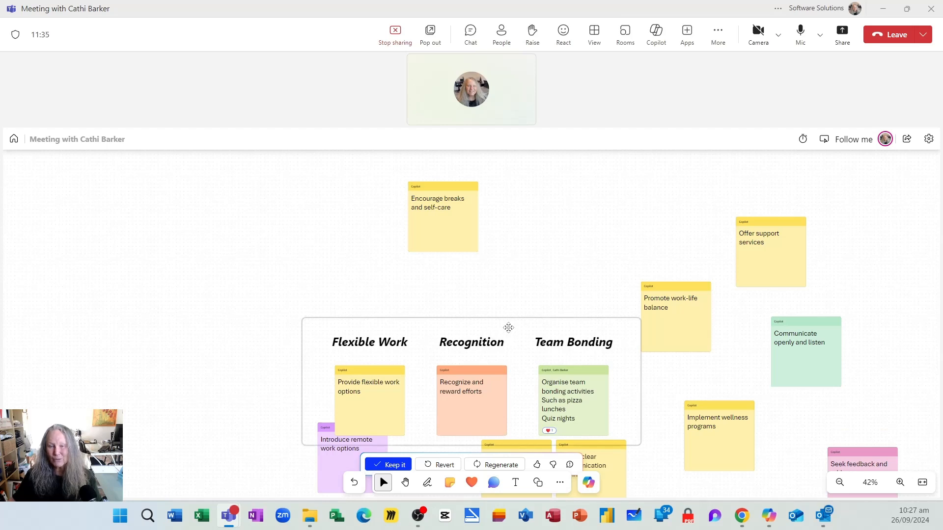
{"action": "left_click_drag", "start_coordinate": [507, 326], "coordinate": [229, 178]}
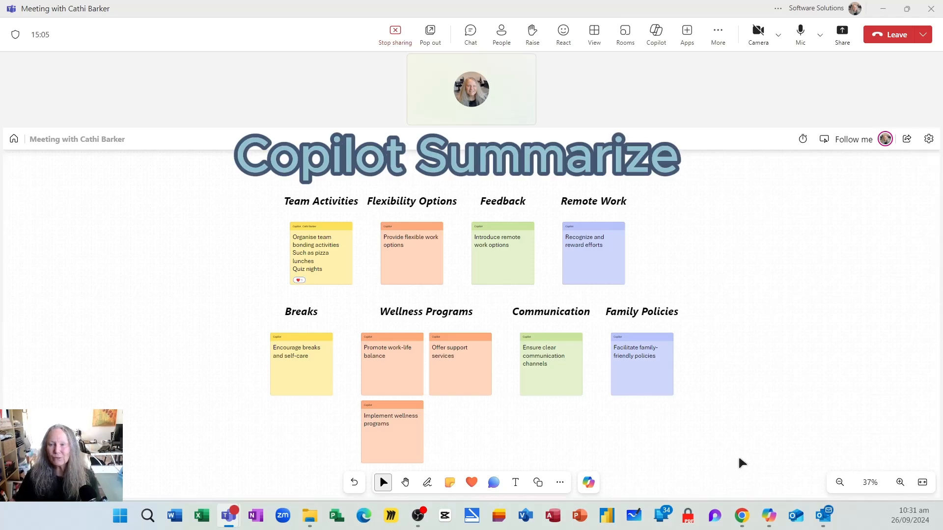
Step: Generate a Copilot summary of the note content, read through it, and keep it on the board
{"action": "left_click", "coordinate": [588, 482]}
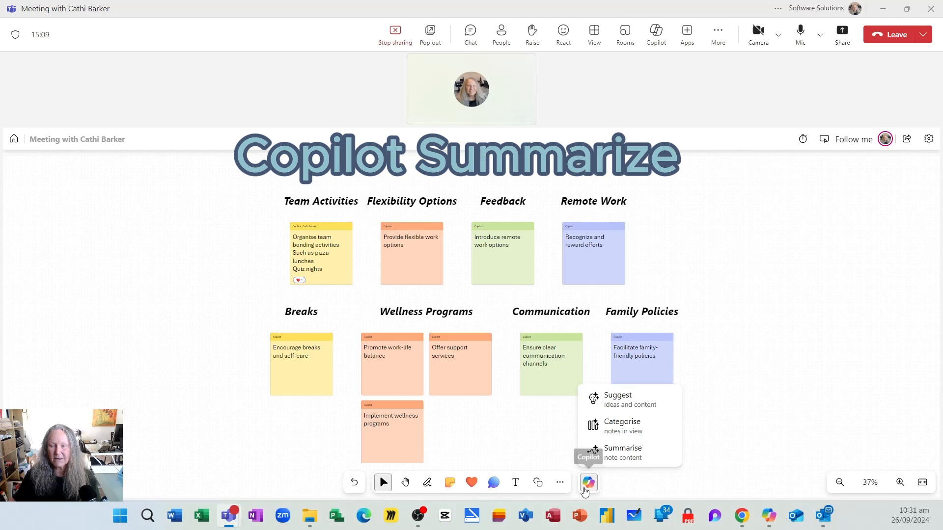
{"action": "left_click", "coordinate": [631, 461]}
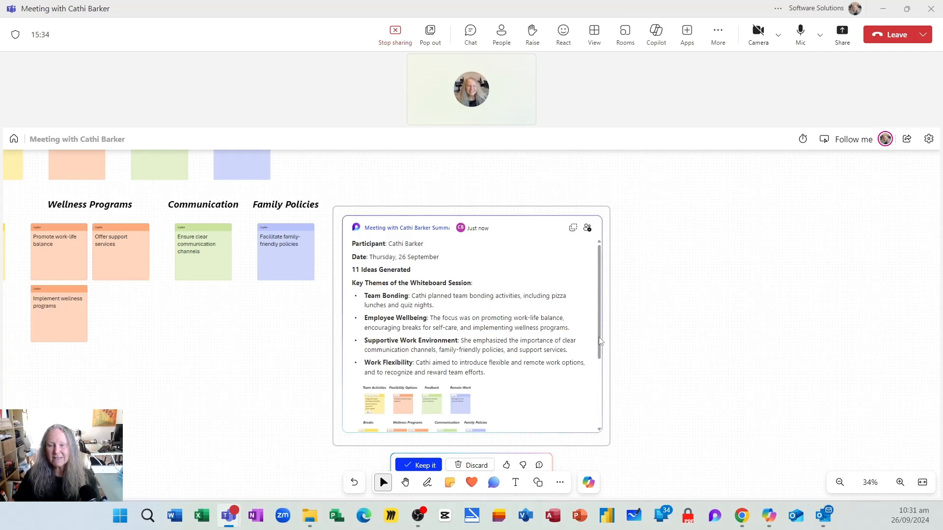
{"action": "scroll", "coordinate": [600, 349], "scroll_direction": "down", "scroll_amount": 1}
{"action": "mouse_move", "coordinate": [600, 350]}
{"action": "left_mouse_down"}
{"action": "mouse_move", "coordinate": [601, 403]}
{"action": "mouse_move", "coordinate": [602, 352]}
{"action": "left_mouse_up"}
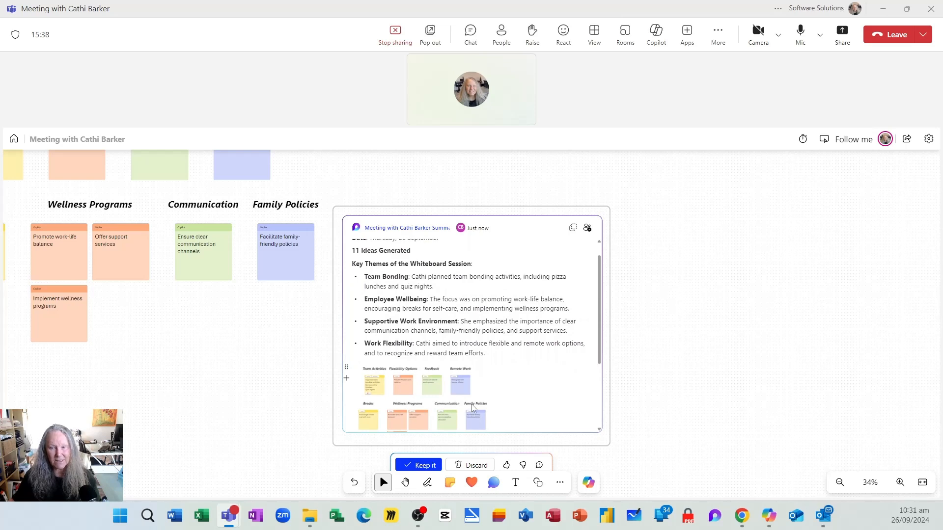
{"action": "scroll", "coordinate": [574, 350], "scroll_direction": "up", "scroll_amount": 1}
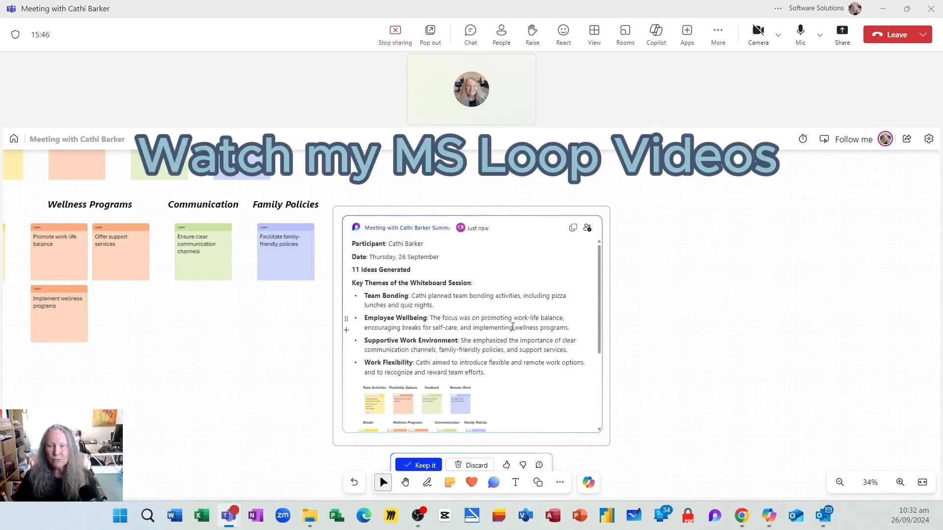
{"action": "left_click", "coordinate": [571, 232]}
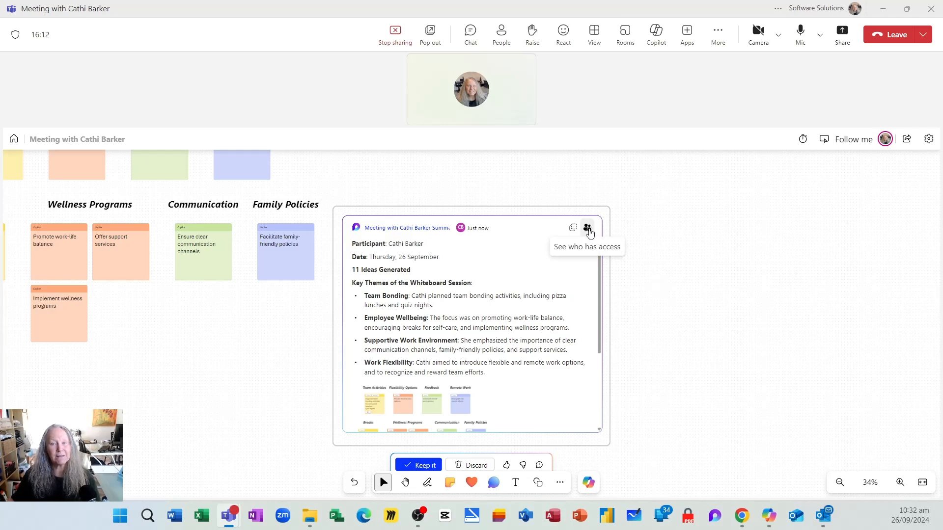
{"action": "left_click", "coordinate": [426, 466]}
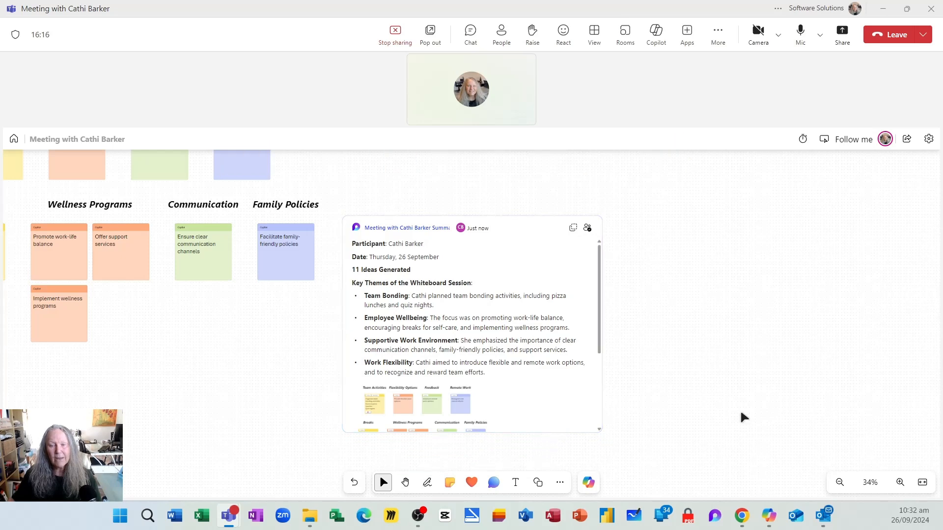
Step: Review the whiteboard's sharing link settings, including who the link works for and its permission level
{"action": "left_click", "coordinate": [590, 485]}
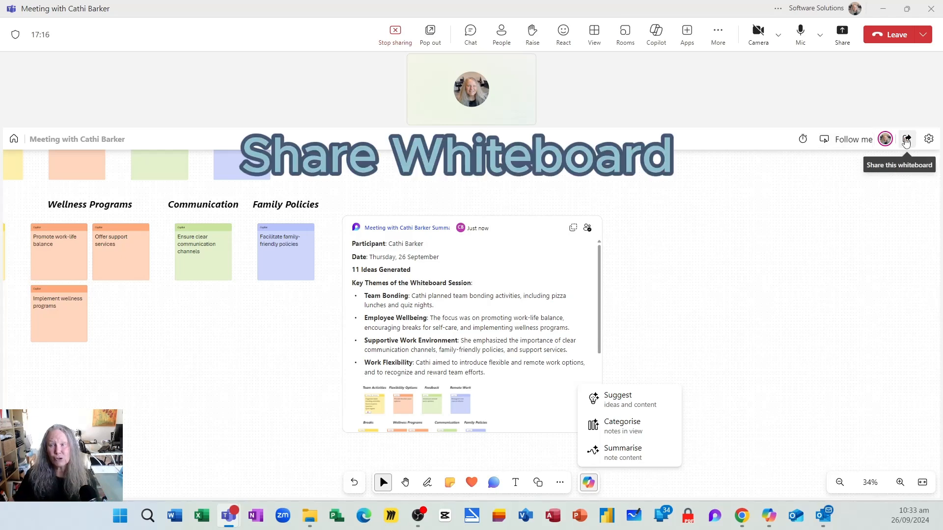
{"action": "left_click", "coordinate": [906, 140]}
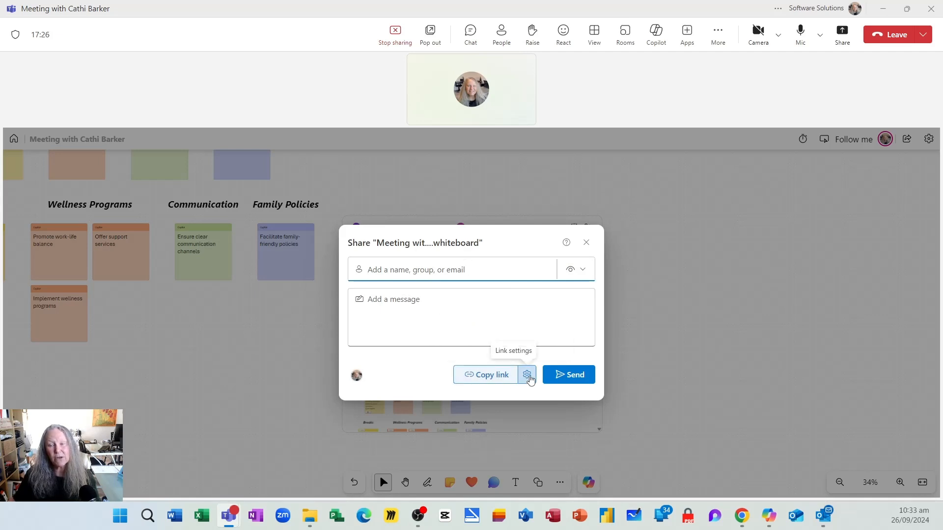
{"action": "left_click", "coordinate": [527, 376]}
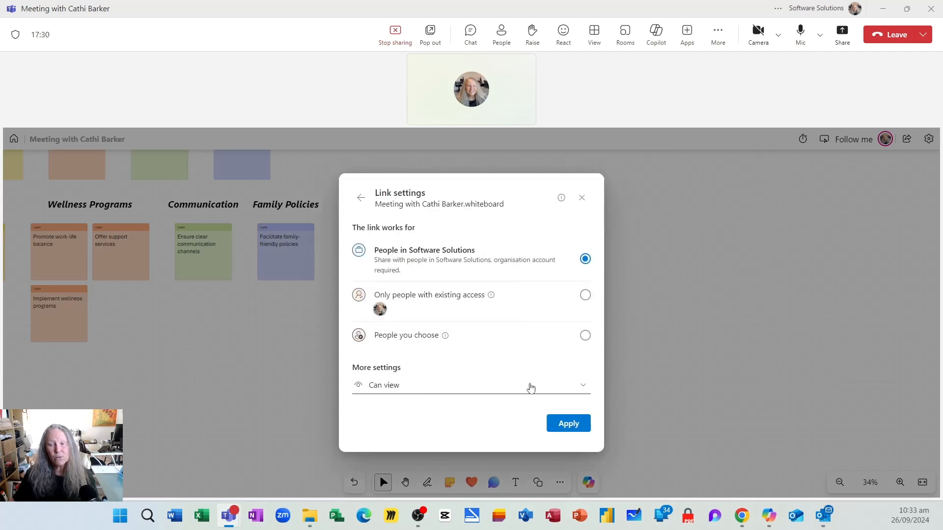
{"action": "left_click", "coordinate": [582, 389]}
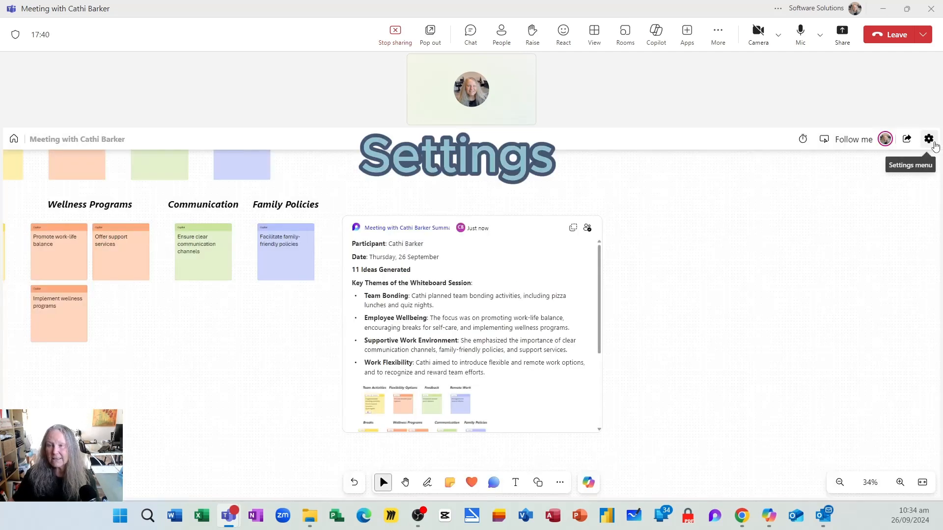
Step: Examine the whiteboard's settings and its export options
{"action": "left_click", "coordinate": [933, 144]}
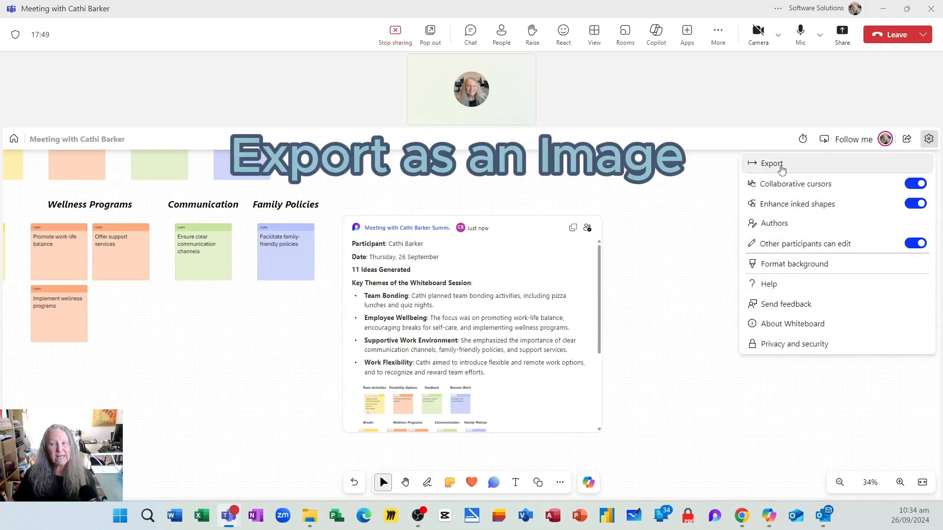
{"action": "left_click", "coordinate": [782, 167]}
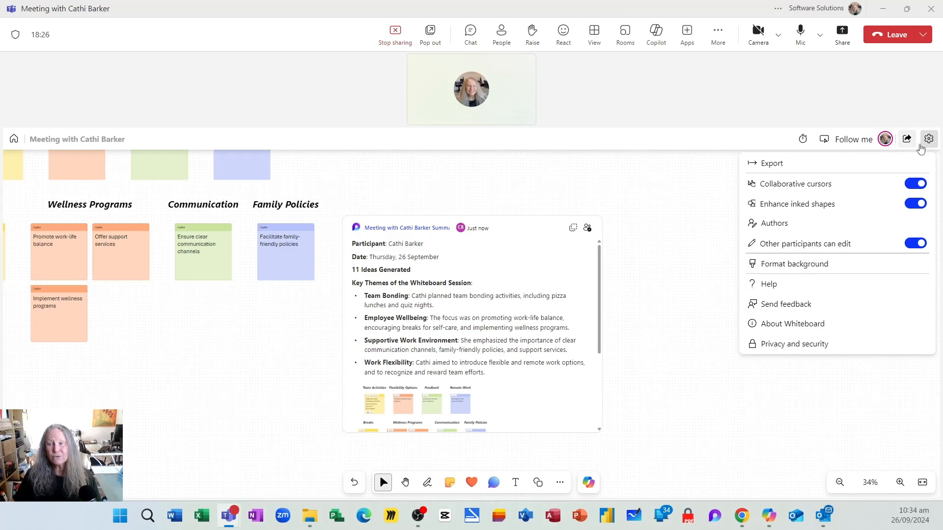
{"action": "left_click", "coordinate": [928, 139]}
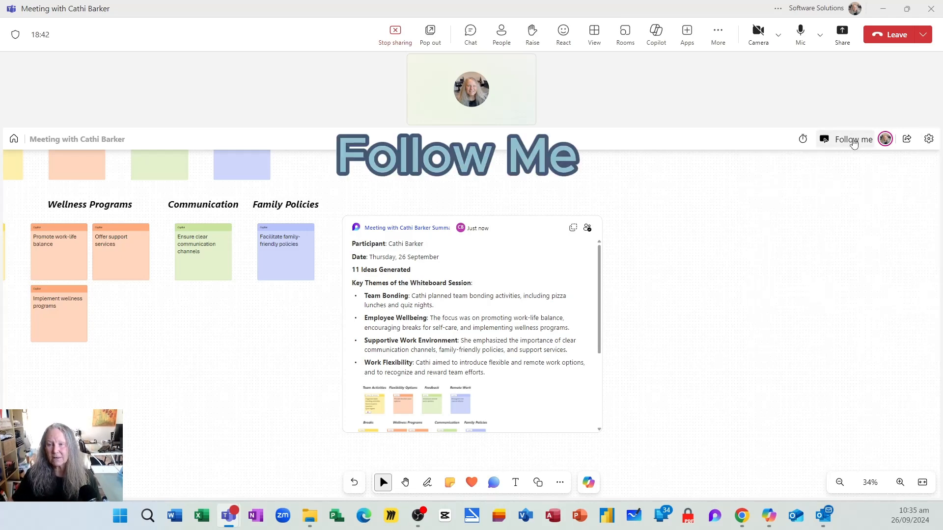
Step: Make the participants follow the presenter's view with Follow me, and stop the follow session again
{"action": "left_click", "coordinate": [854, 141]}
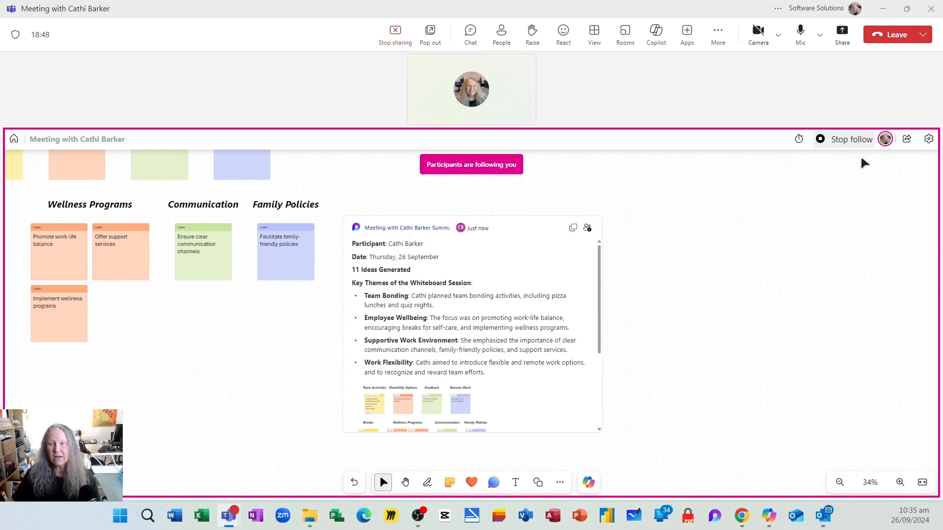
{"action": "left_click", "coordinate": [857, 142]}
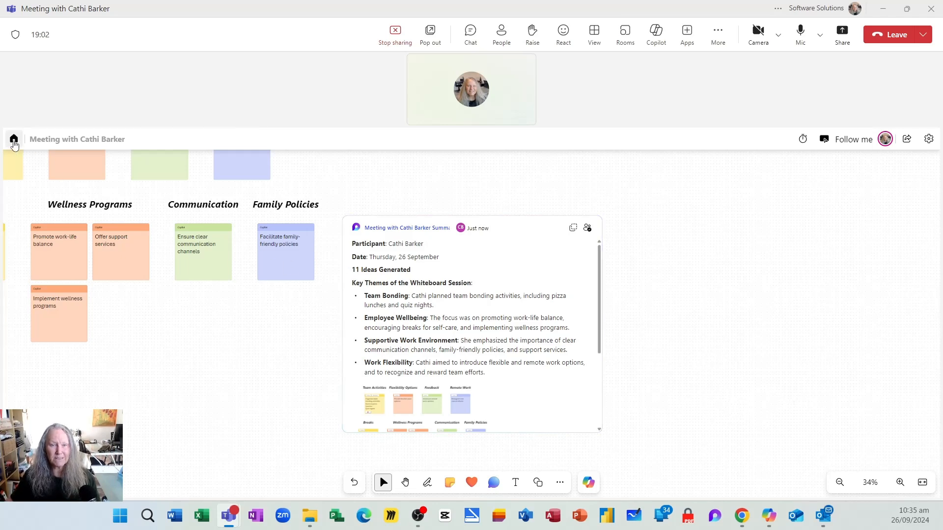
Step: Return to the list of available whiteboards and open the meeting's Copilot
{"action": "left_click", "coordinate": [14, 143]}
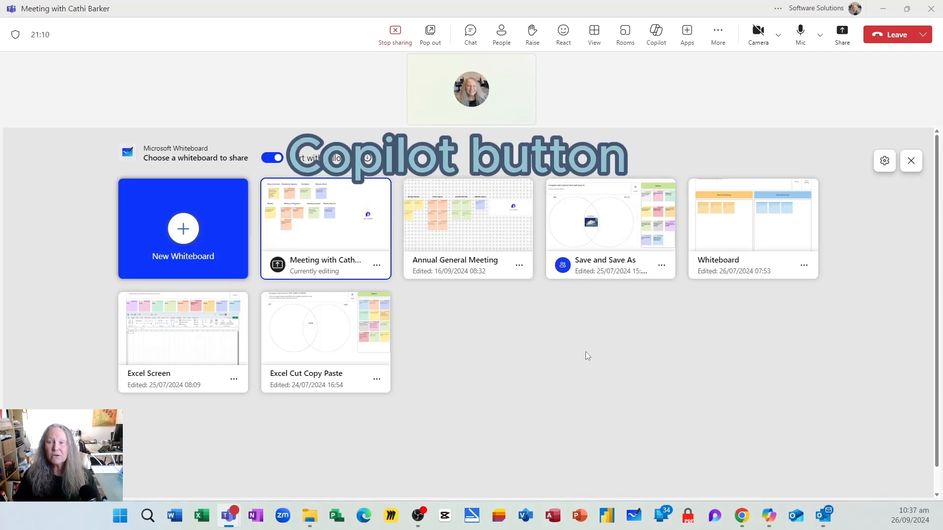
{"action": "left_click", "coordinate": [656, 41]}
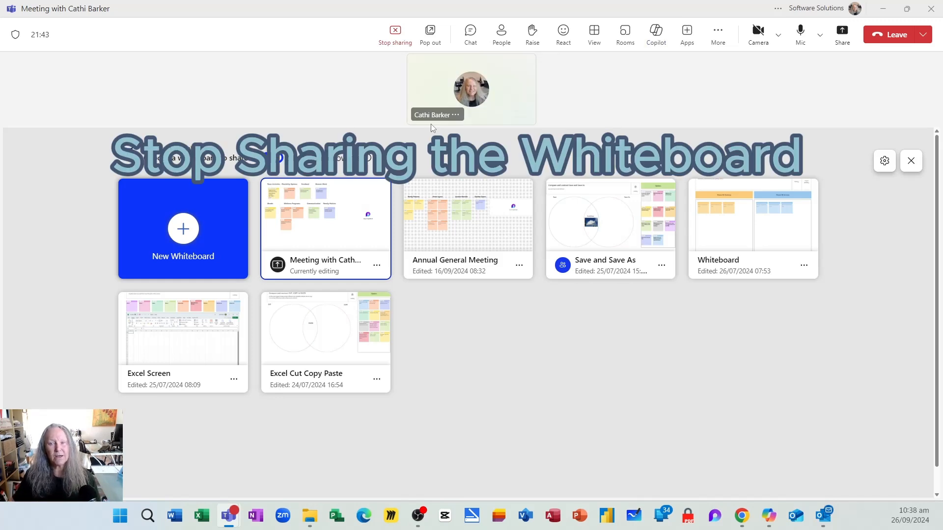
Step: Stop sharing the whiteboard in the meeting, and open the "Save and Save As" board in the Microsoft Whiteboard app
{"action": "left_click", "coordinate": [399, 38]}
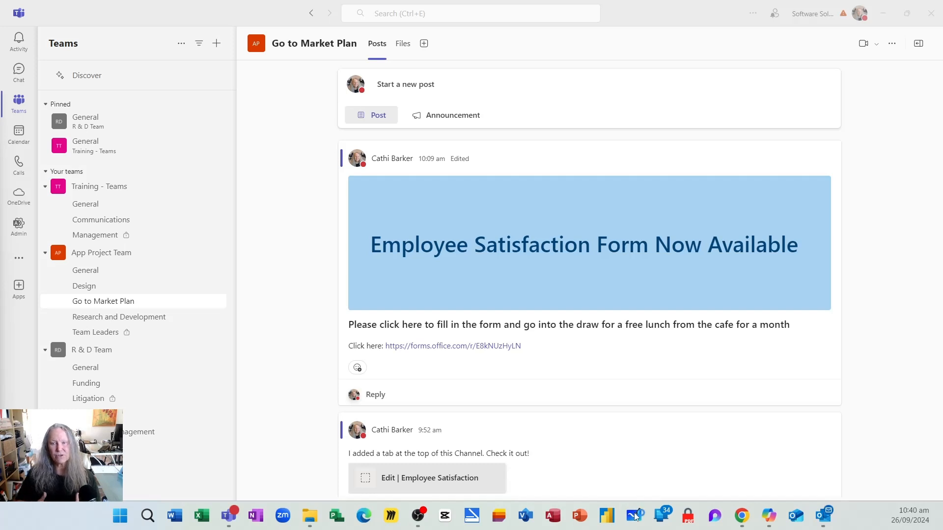
{"action": "left_click", "coordinate": [635, 516]}
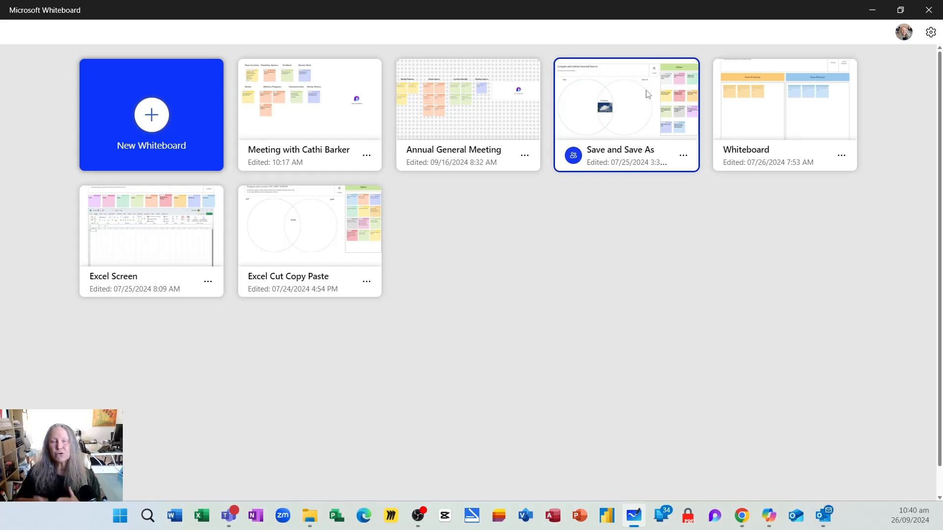
{"action": "left_click", "coordinate": [647, 95]}
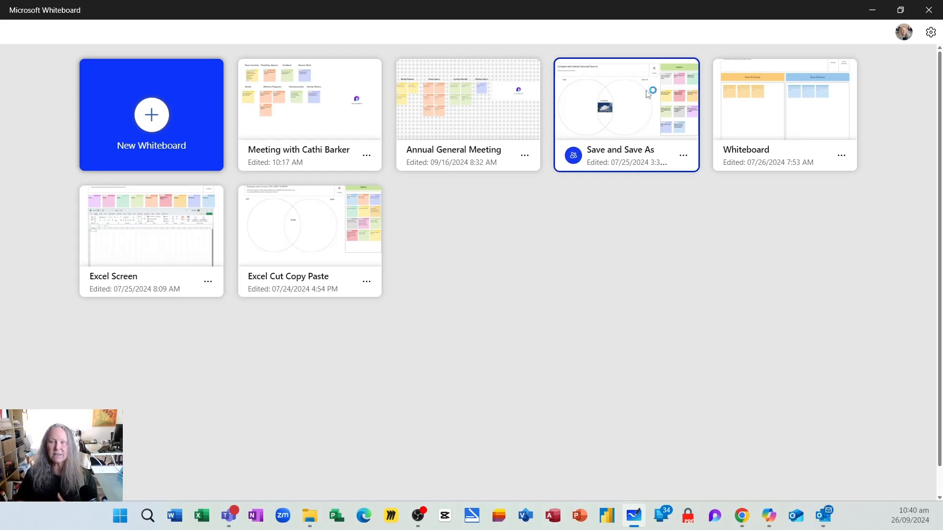